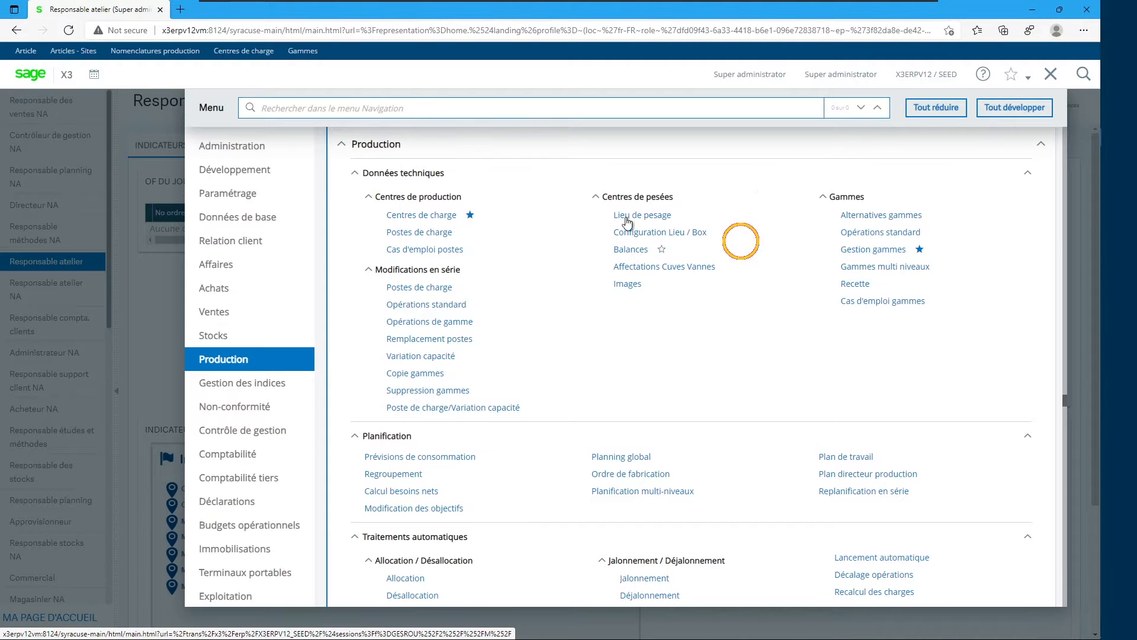
Open the Gammes function, display the Jalonnement chart of routing FIN001 and enlarge its window to show all operations
left_click(302, 52)
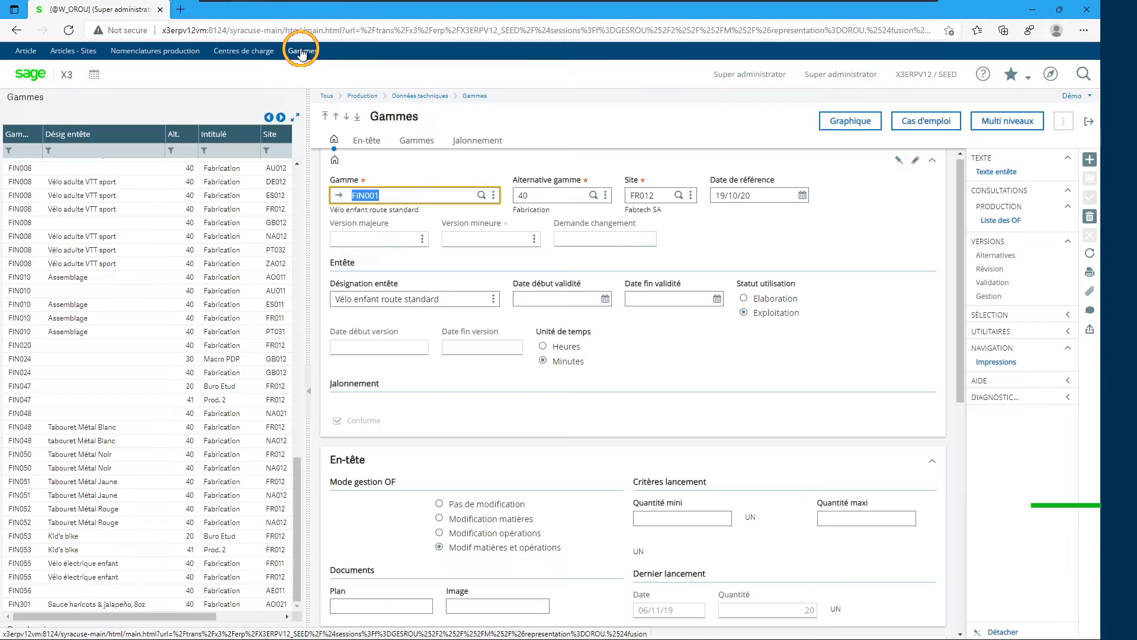
left_click(850, 128)
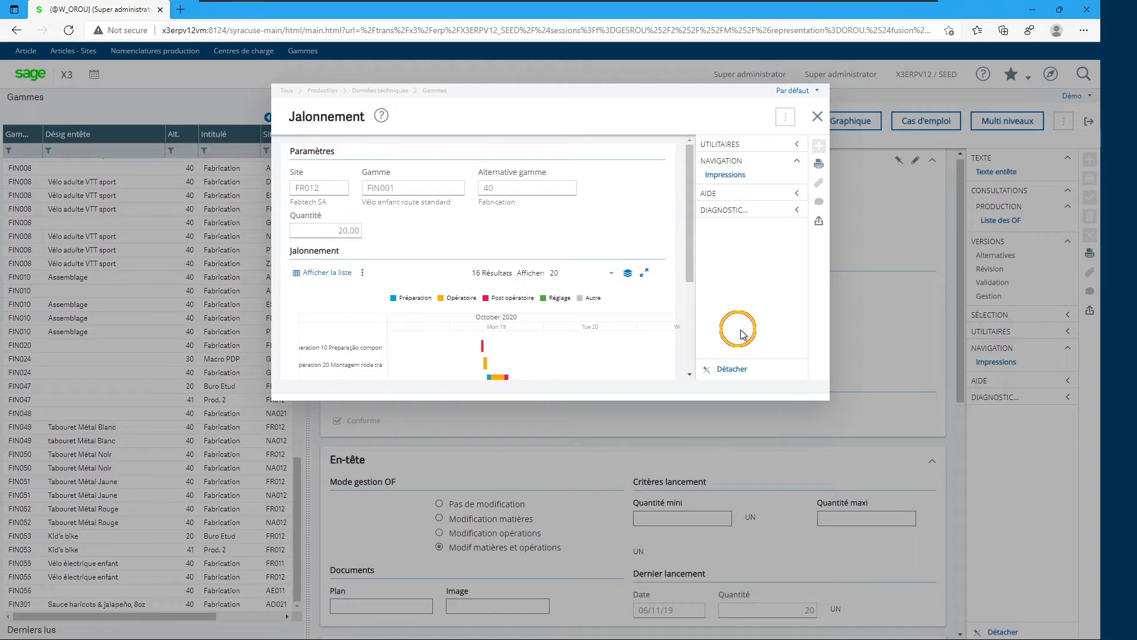
left_click_drag(829, 309, 1014, 309)
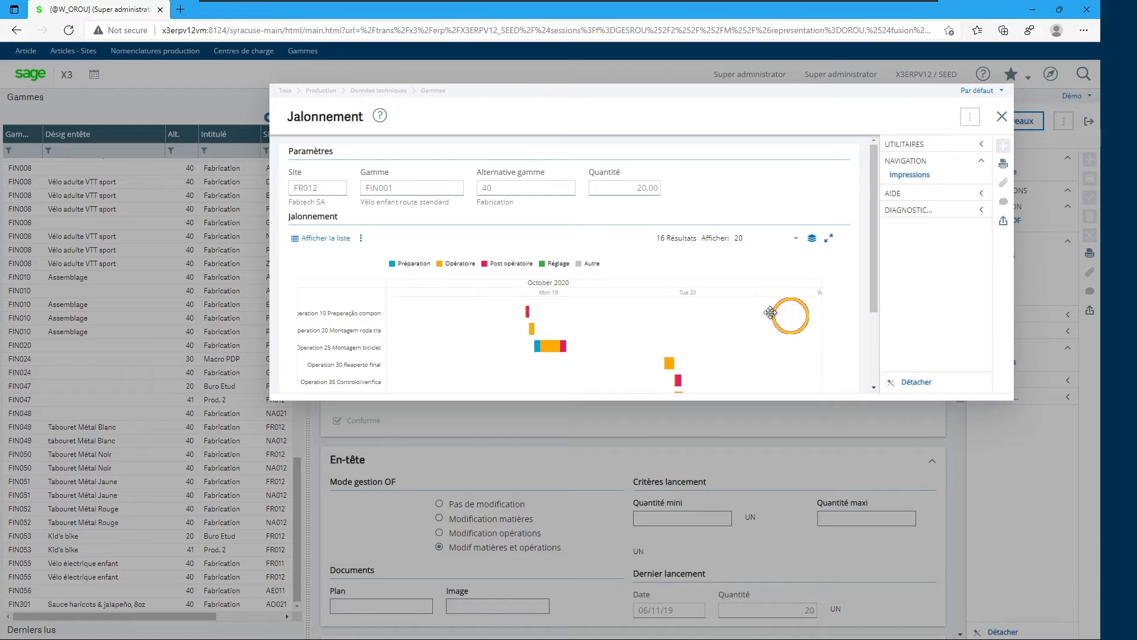
left_click_drag(569, 401, 554, 509)
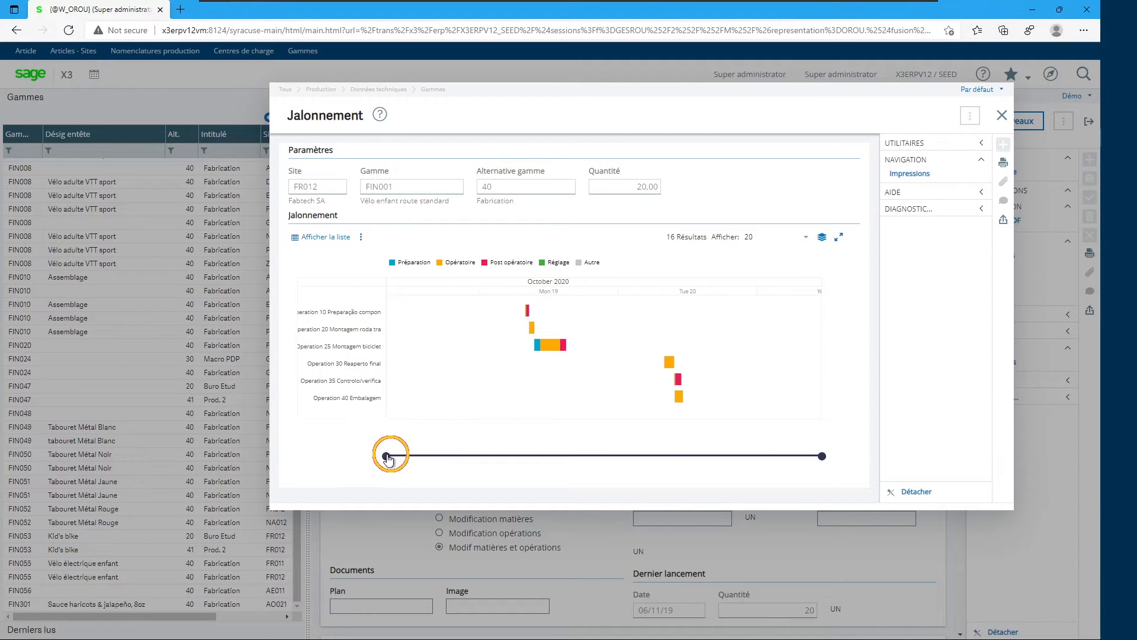
Narrow the Jalonnement chart's time range from both ends to examine the operations, and close the chart
left_click(386, 456)
left_click_drag(385, 456, 466, 457)
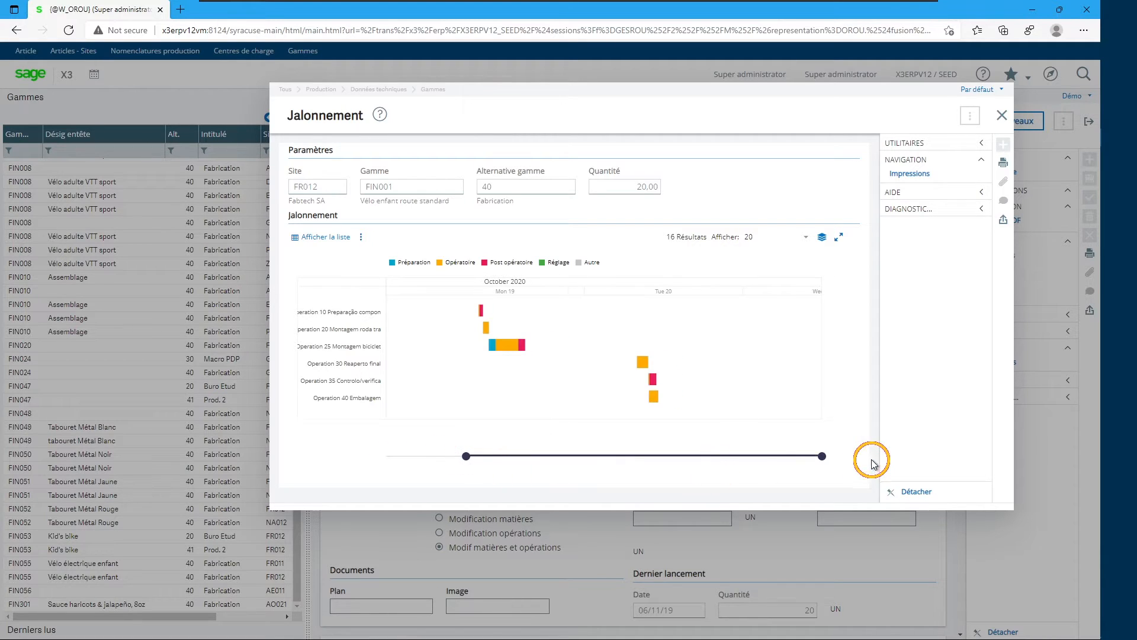
left_click(823, 457)
left_click_drag(825, 459, 712, 430)
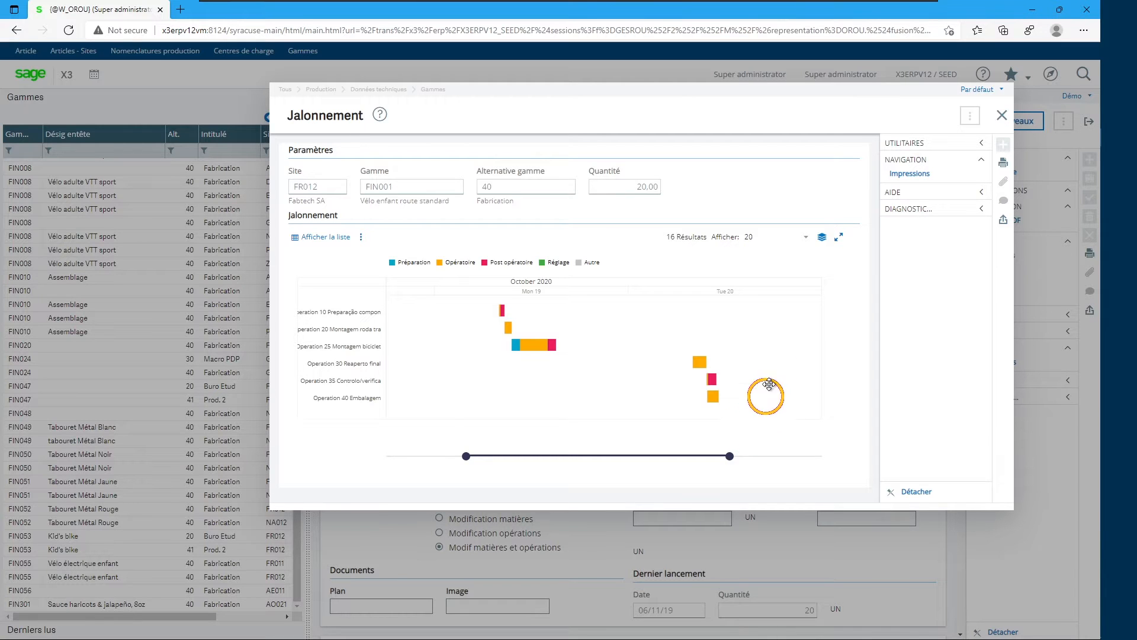
left_click(1001, 117)
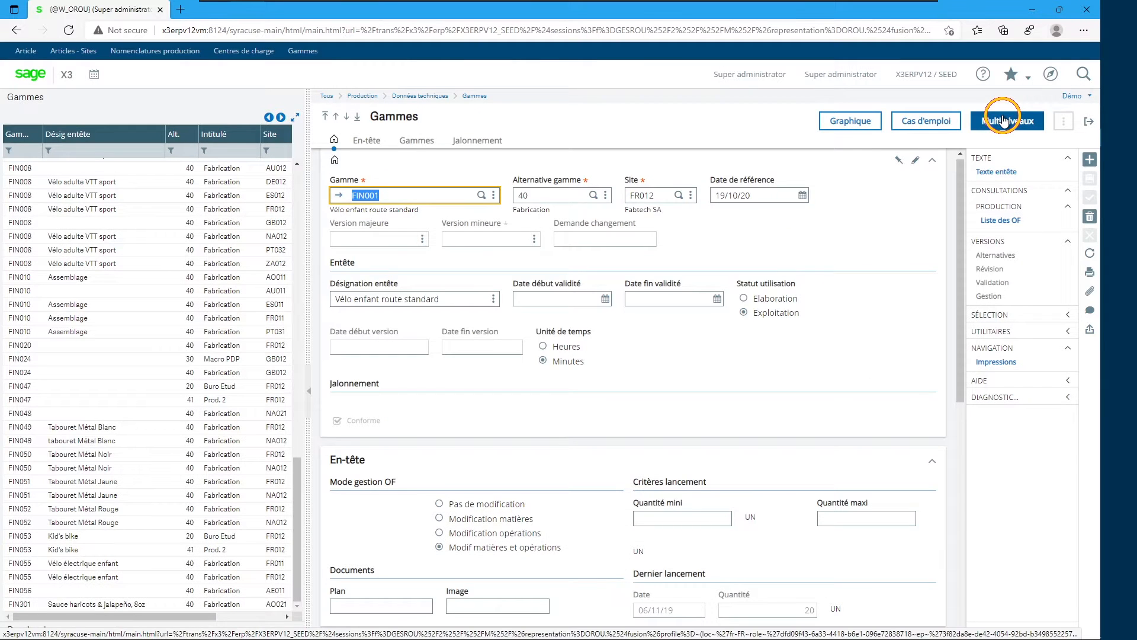
Leave the routings, open the Modifications en série function for Postes de charge and set Site rattachement to FR012
left_click(1088, 125)
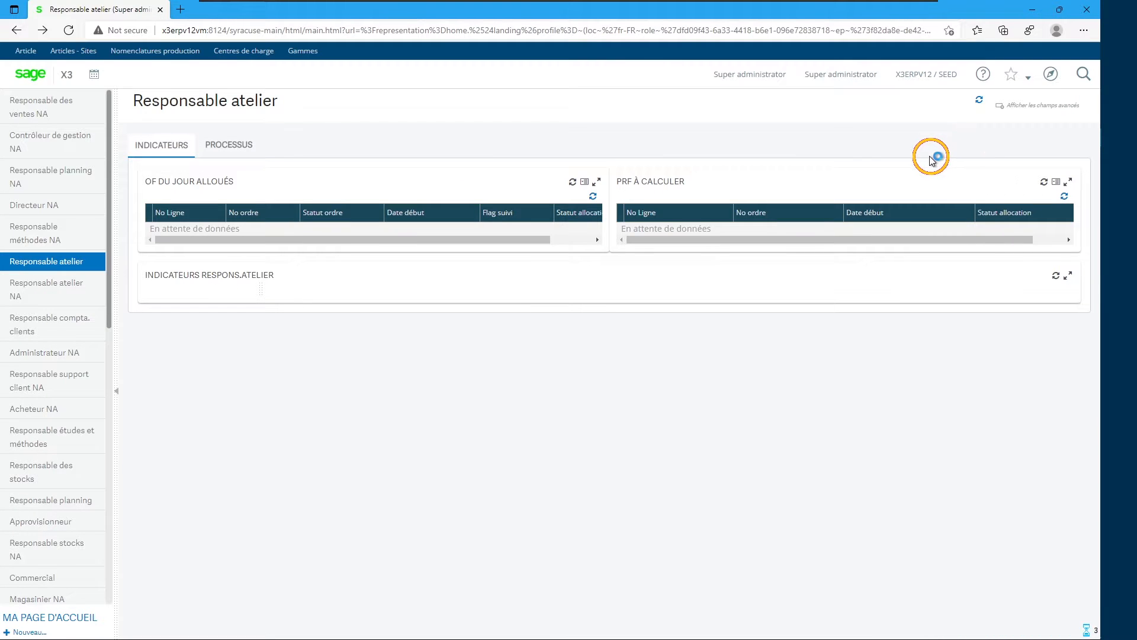
left_click(1051, 80)
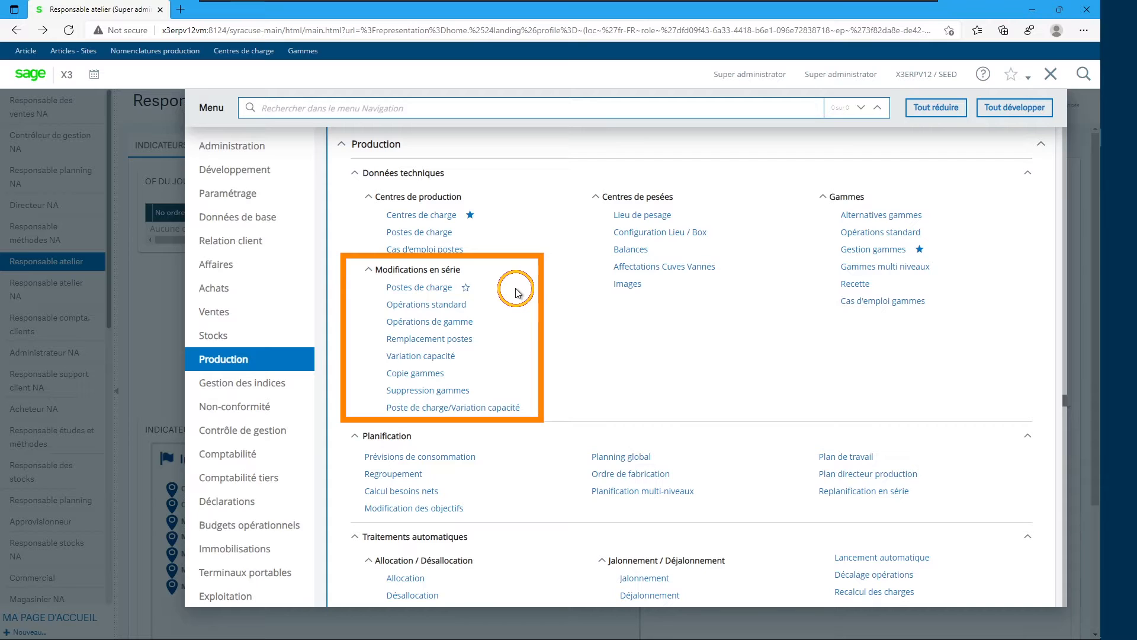
left_click(440, 289)
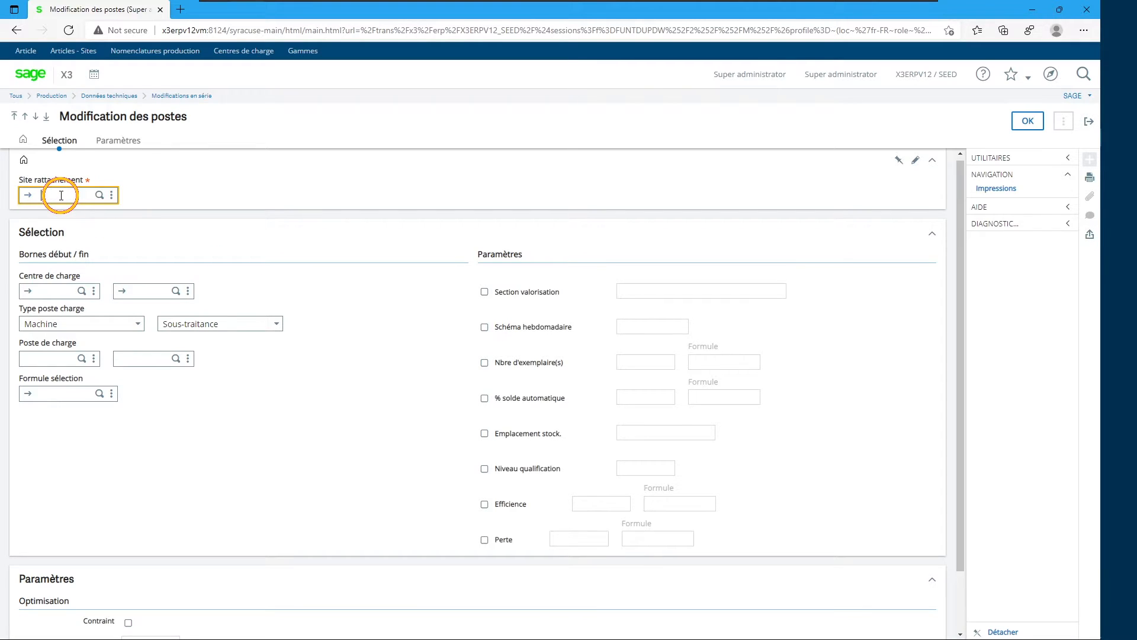
left_click(205, 223)
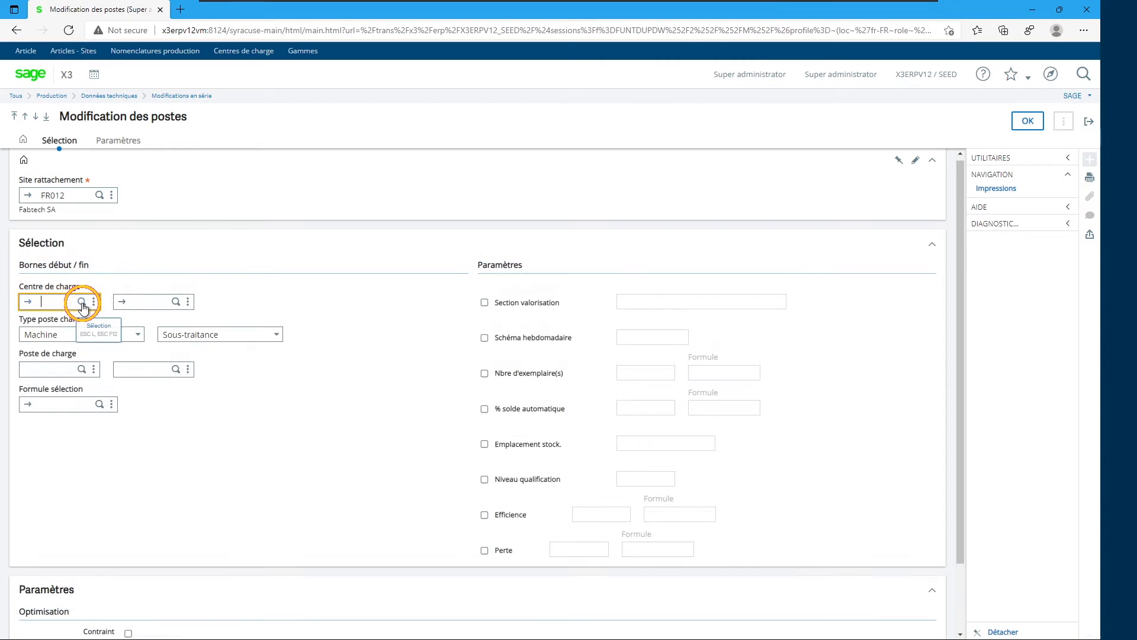
Limit the selection to Centre de charge GMA03 for both bounds, found by the title "mécanique", and to Type poste charge Machine
left_click(83, 303)
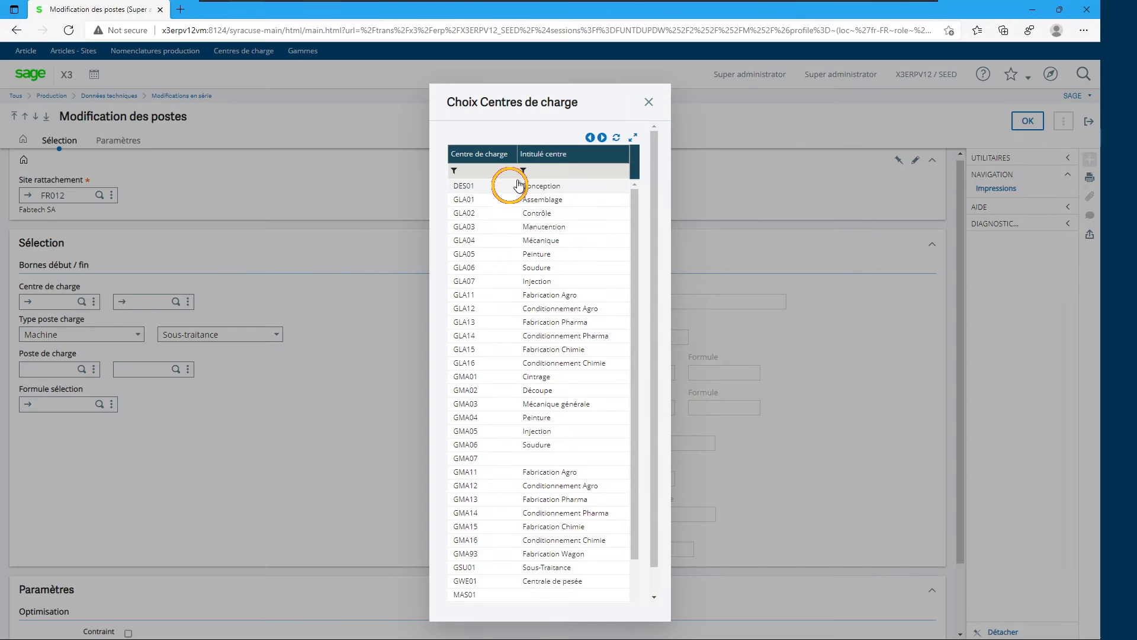
left_click(545, 174)
type("mécanique")
key("Return")
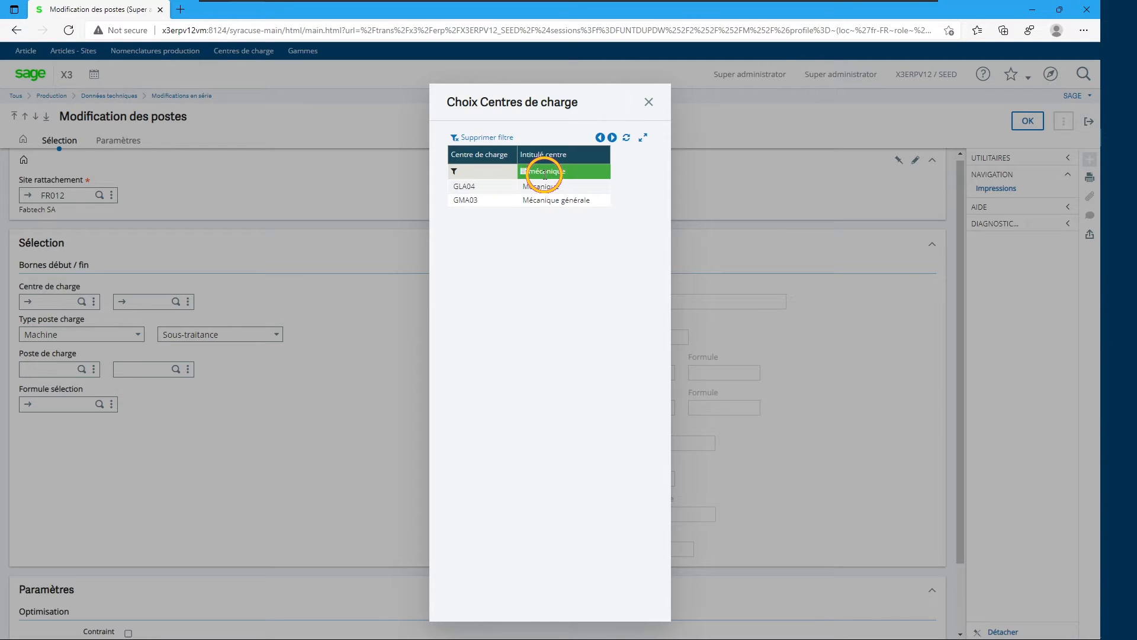
left_click(574, 201)
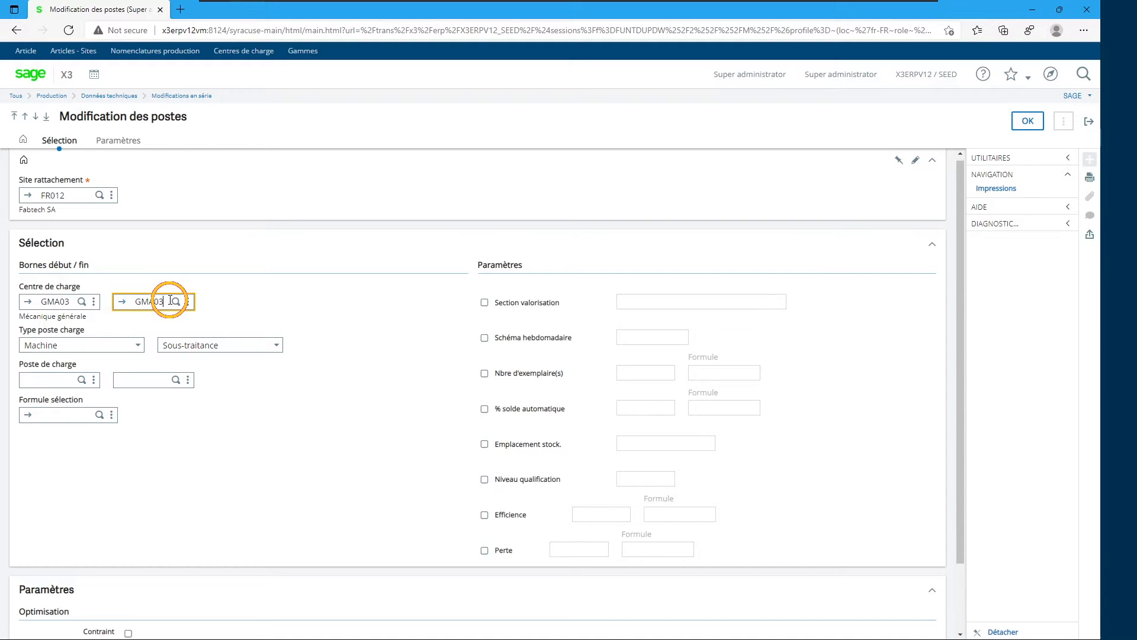
left_click(276, 346)
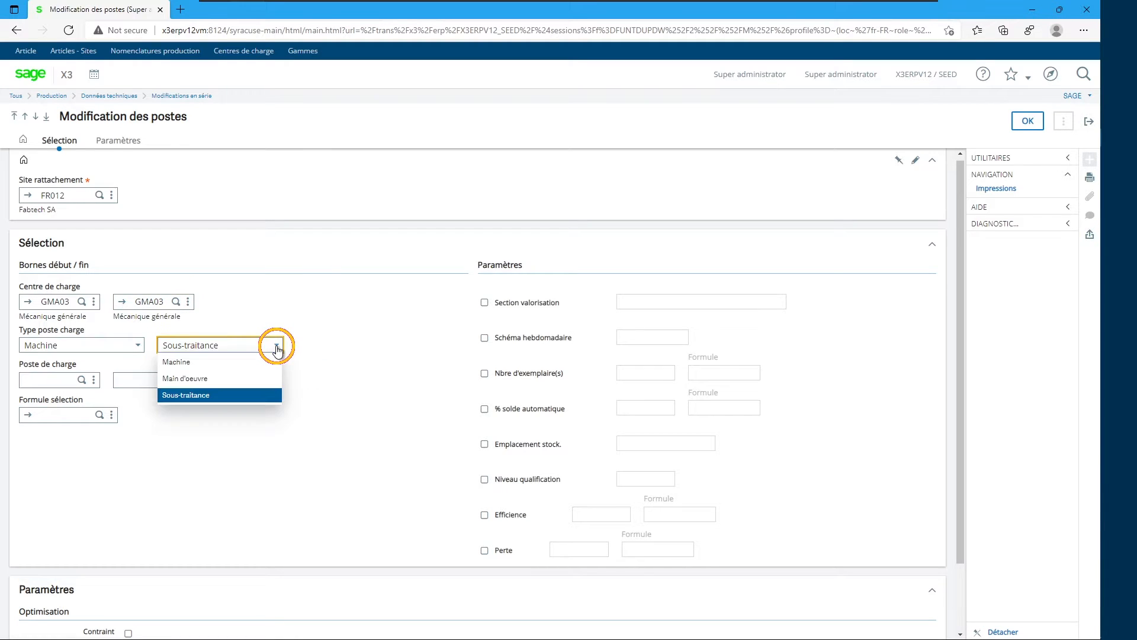
left_click(269, 361)
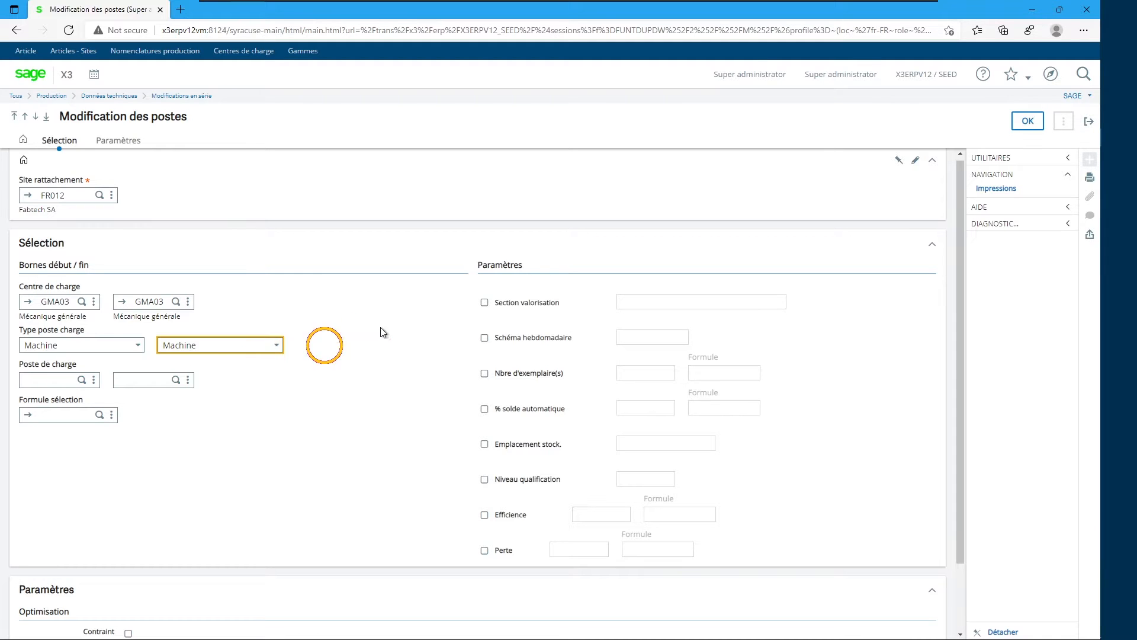
Enable the Schéma hebdomadaire parameter with the 3/8 5-day schema SC3 and run the selection
left_click(484, 338)
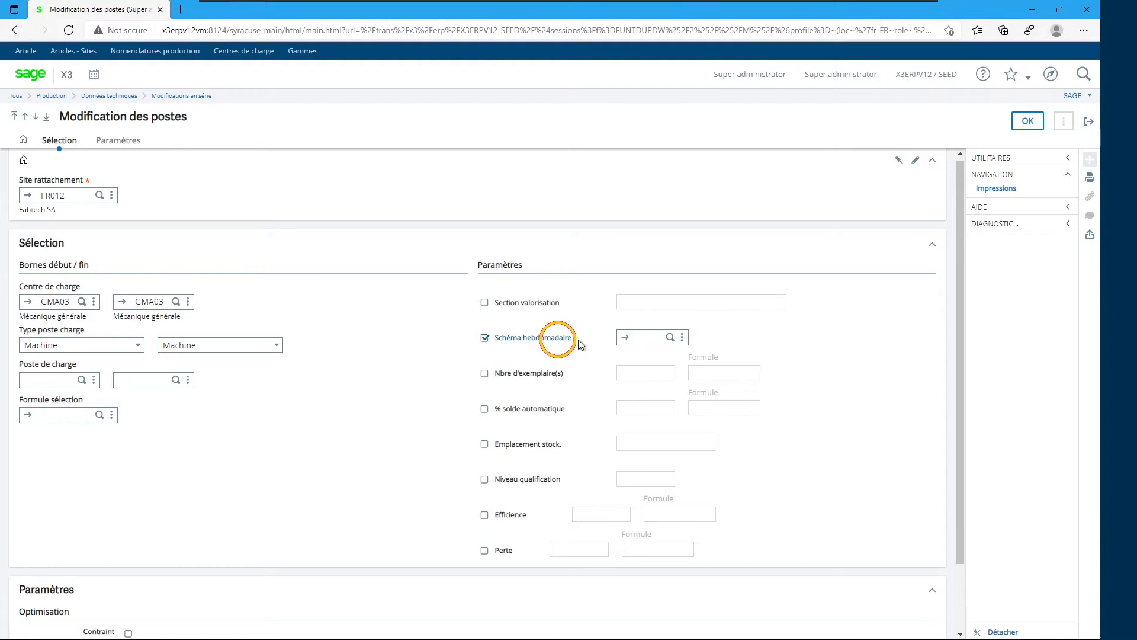
left_click(638, 338)
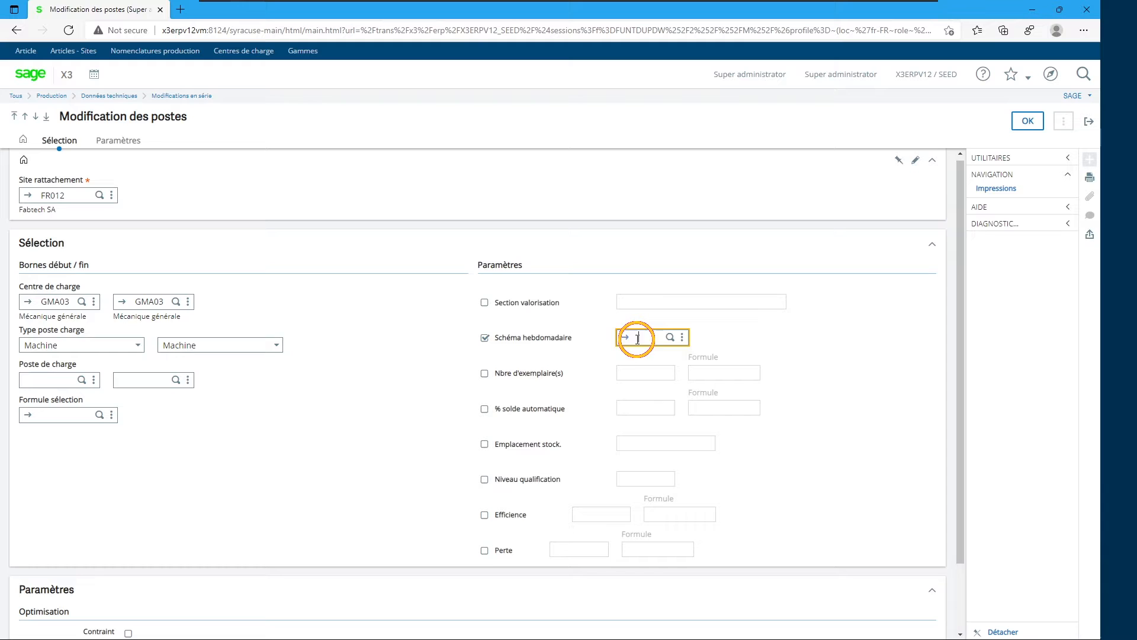
left_click(668, 337)
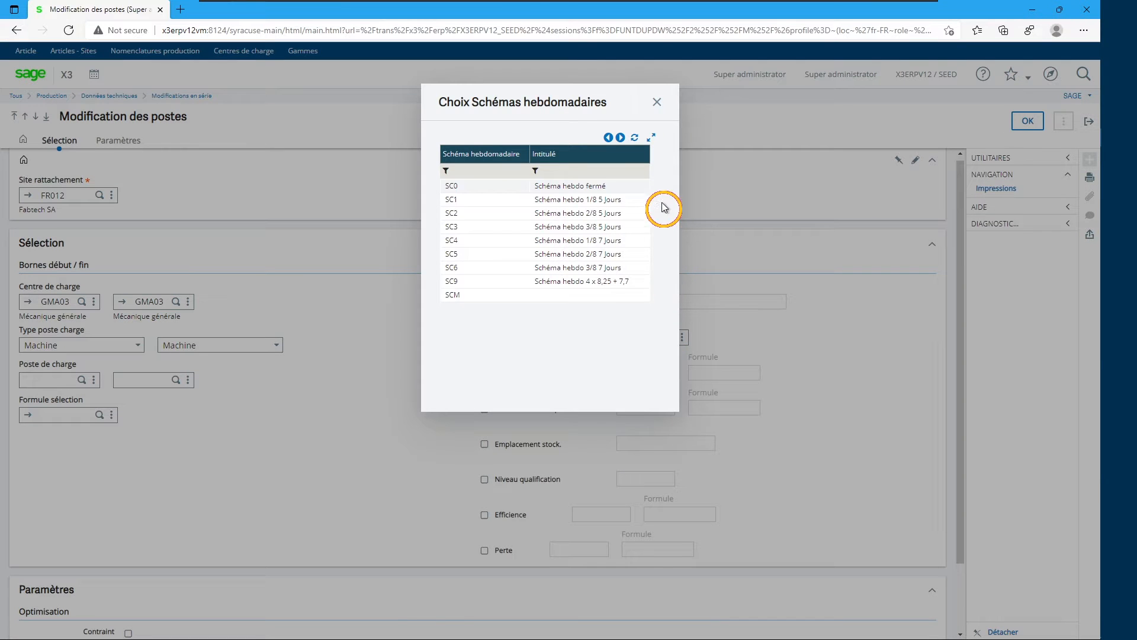
left_click(629, 232)
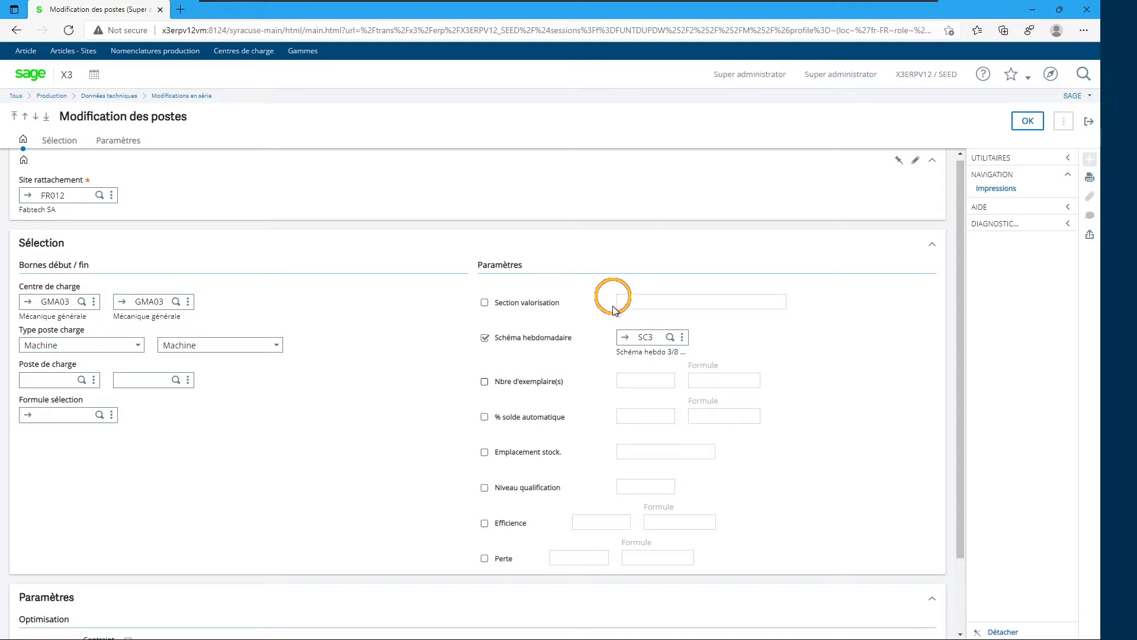
left_click(1026, 122)
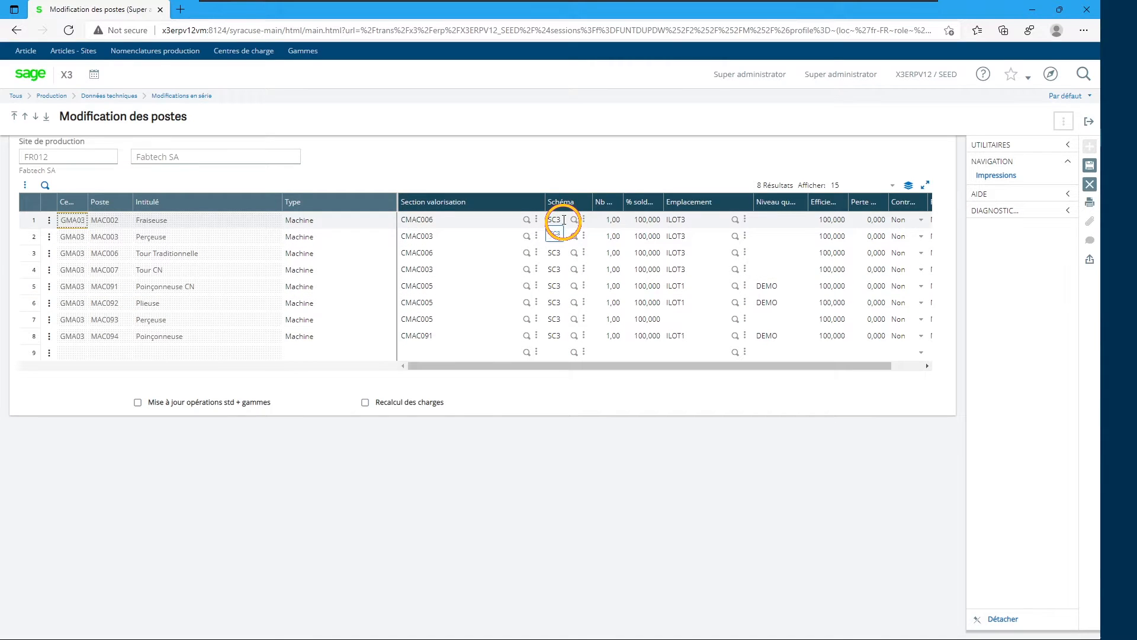
Try setting the Schéma of Tour CN (MAC007) to SC1, and cancel the change
left_click(561, 271)
left_click(653, 272)
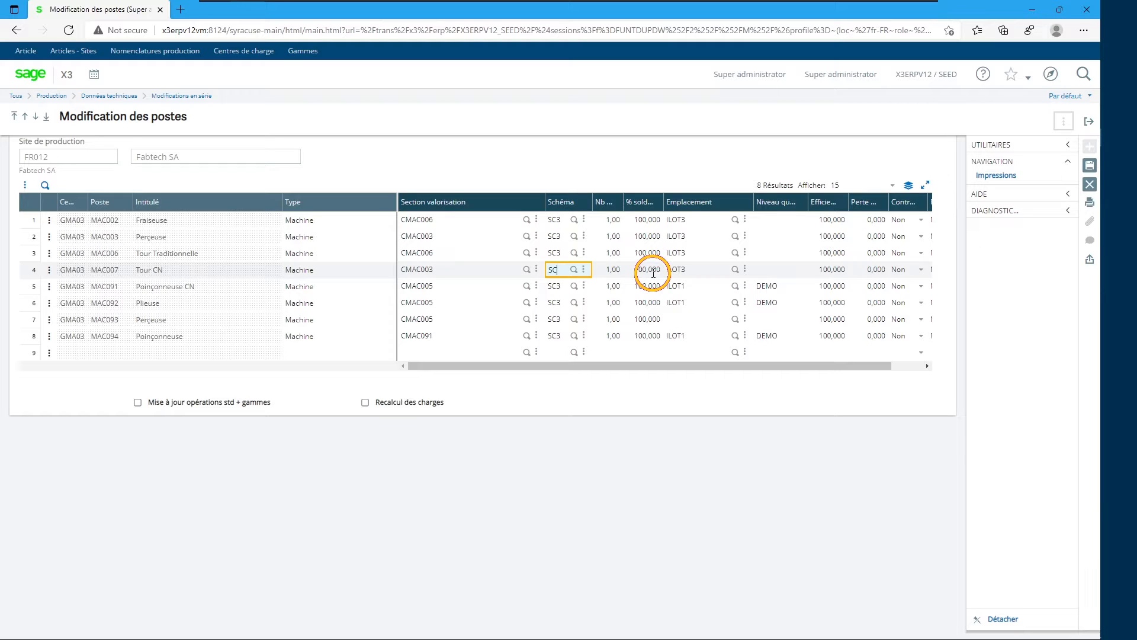
key("Tab")
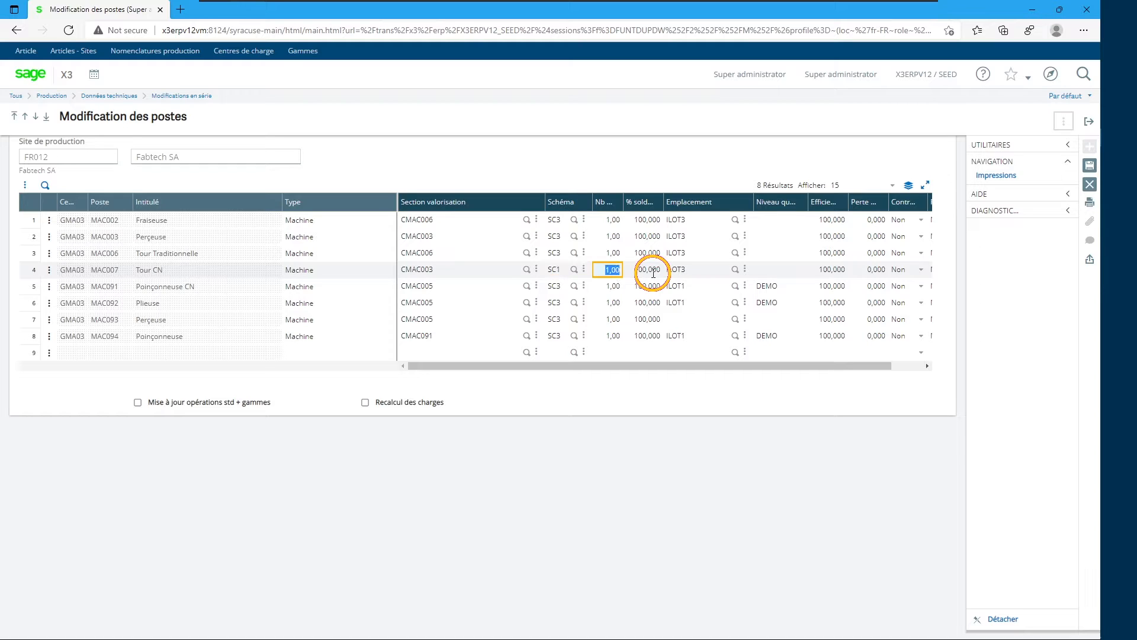
left_click(1091, 187)
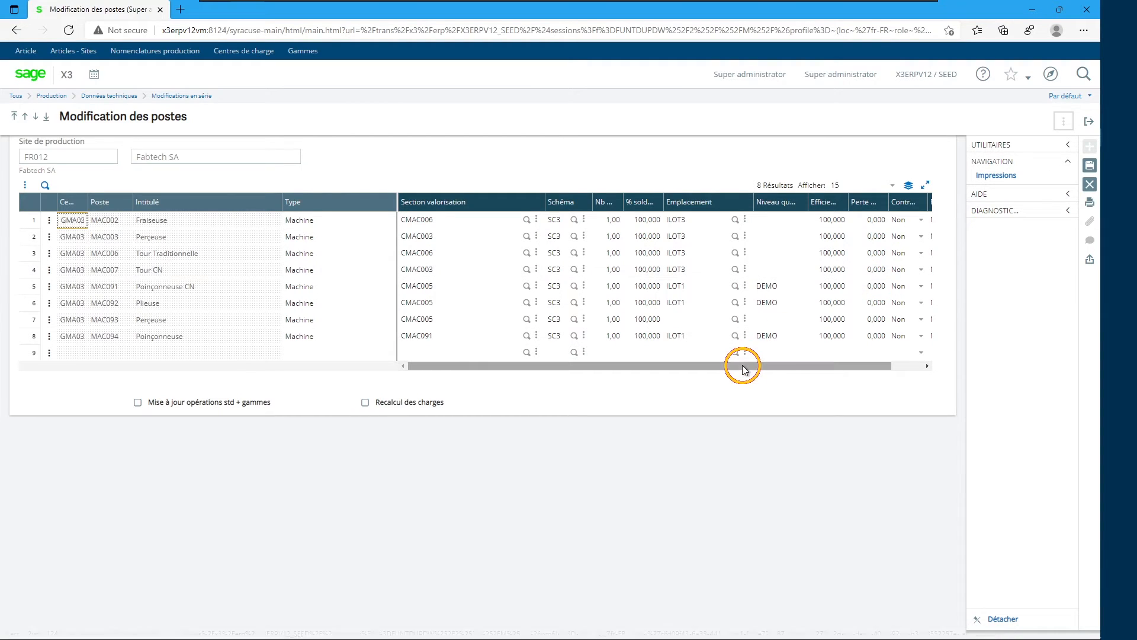
Set the efficiency of Tour Traditionnelle (MAC006) to 90 and leave the results grid without saving
left_click_drag(744, 368, 819, 363)
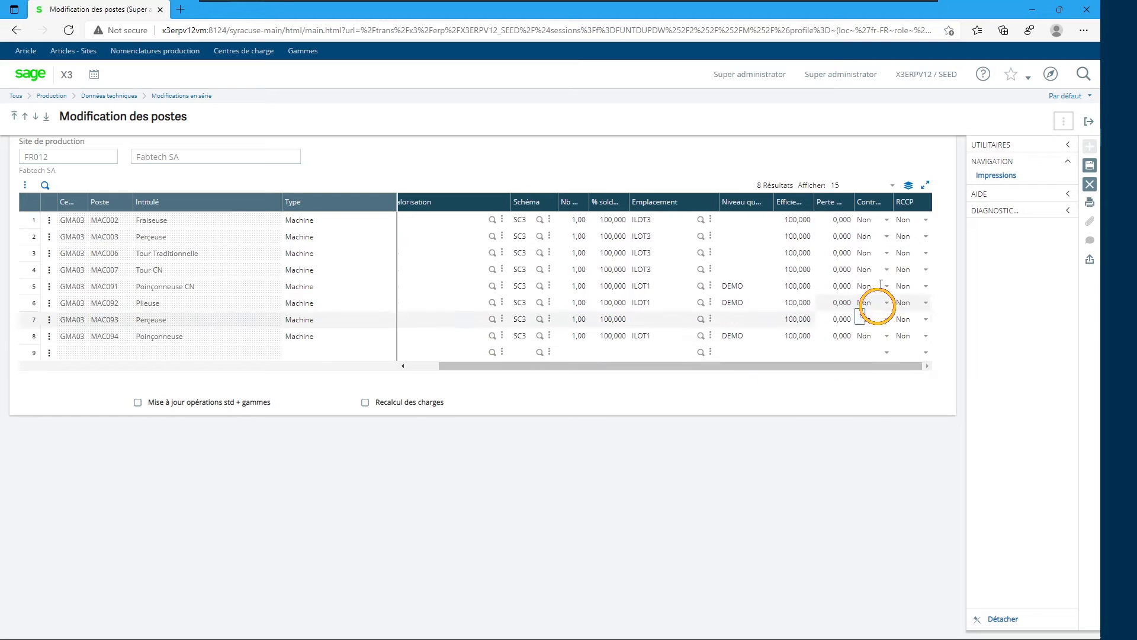
left_click(792, 253)
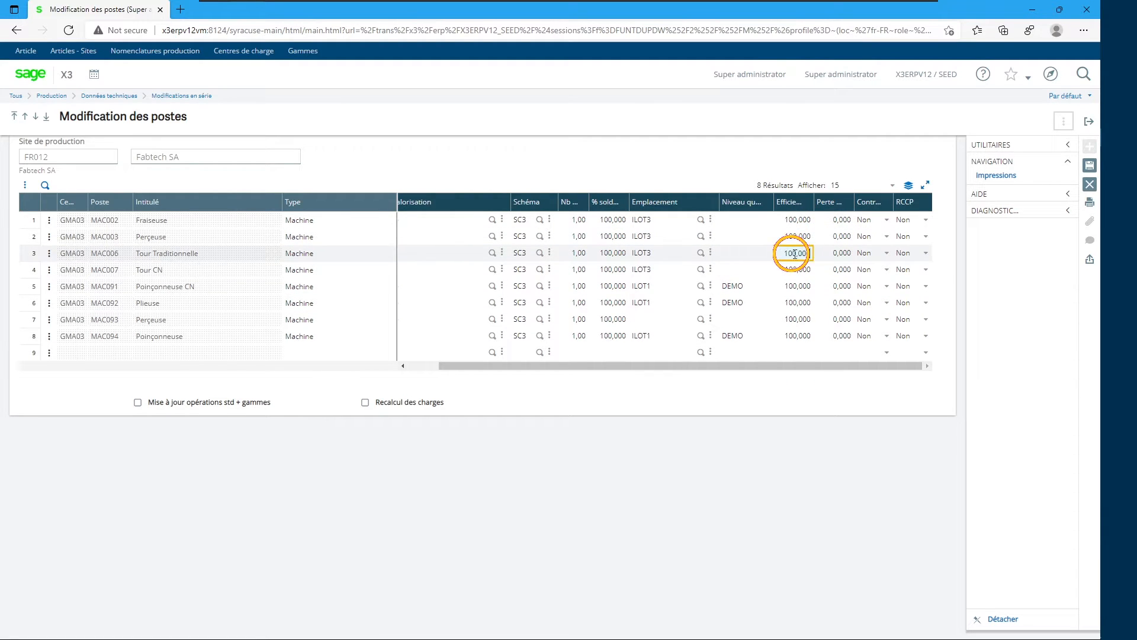
key("ctrl+a")
type("90")
key("Tab")
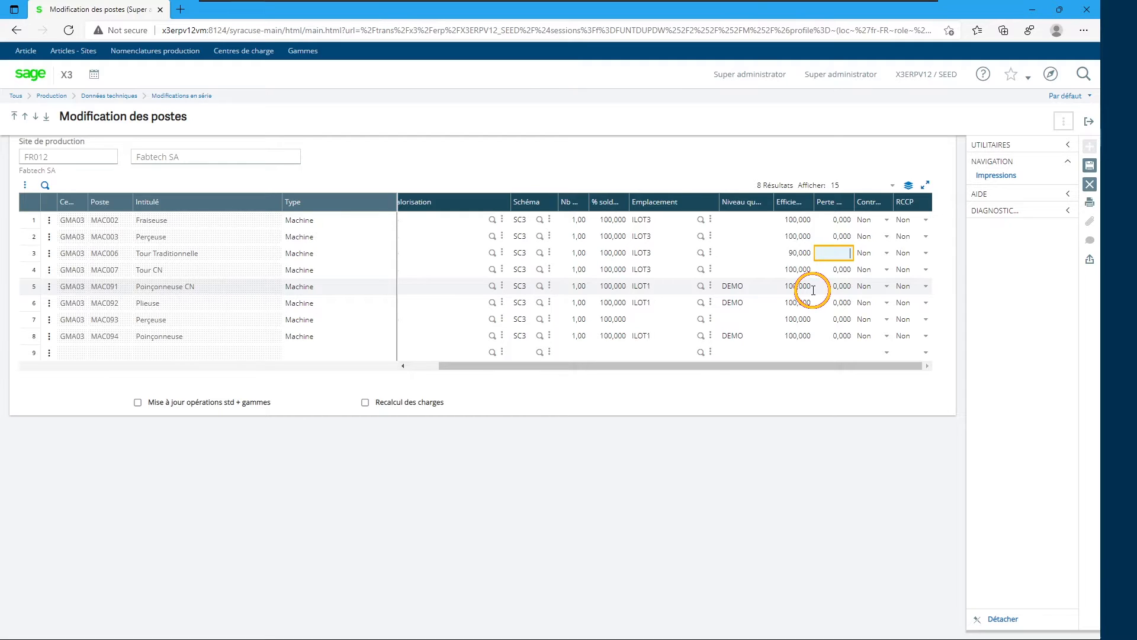
left_click(1088, 122)
left_click(621, 216)
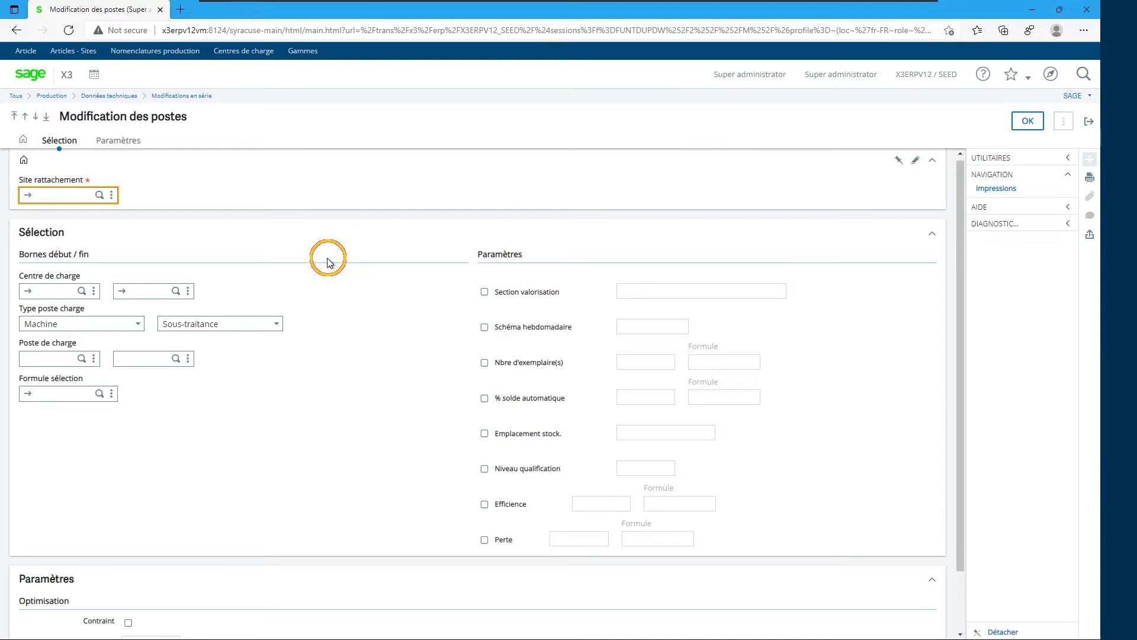
Set Site rattachement to FR012 and both Type poste charge bounds to Main d'oeuvre
type("FR012")
key("Tab")
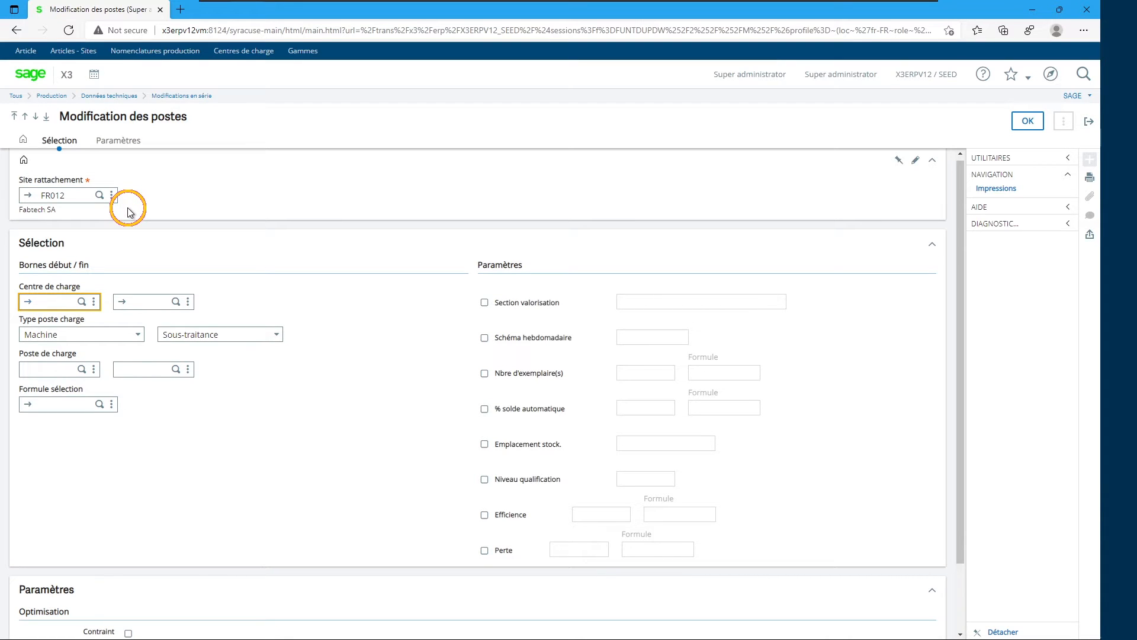
left_click(141, 335)
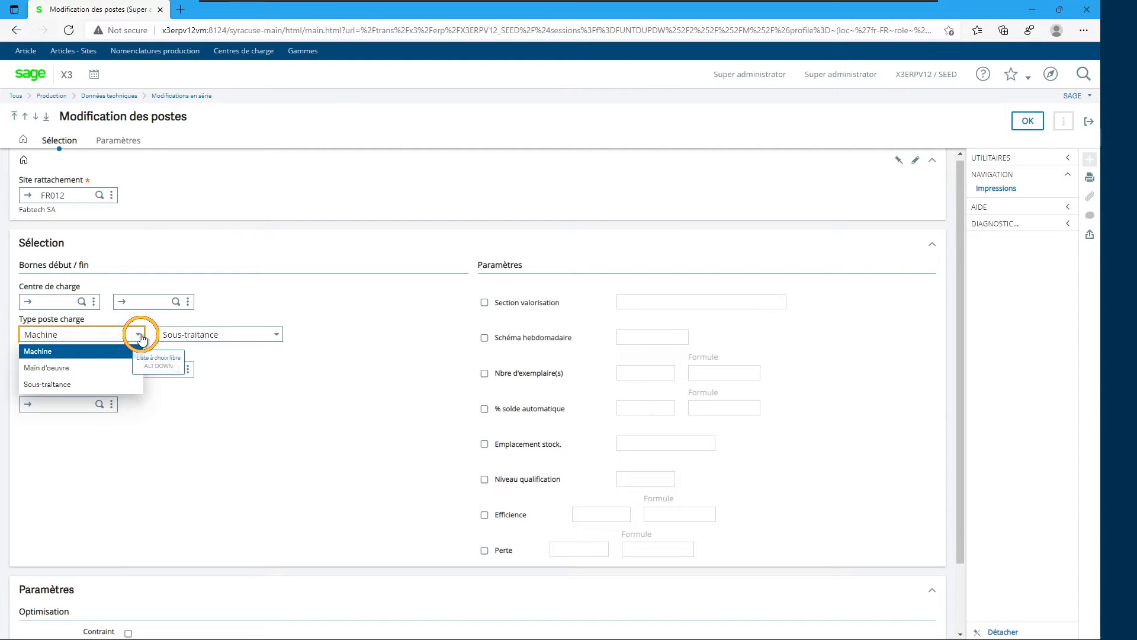
left_click(89, 368)
left_click(276, 337)
left_click(182, 369)
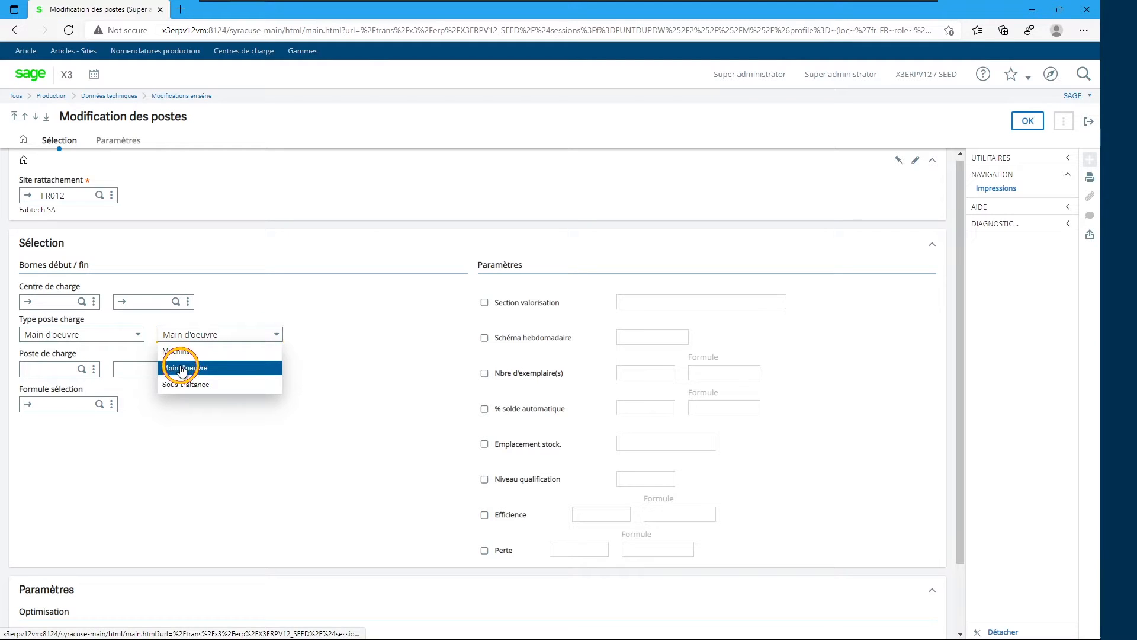
Enable the Section valorisation parameter with CLAB010 (Soudeur) and run the selection
left_click(484, 303)
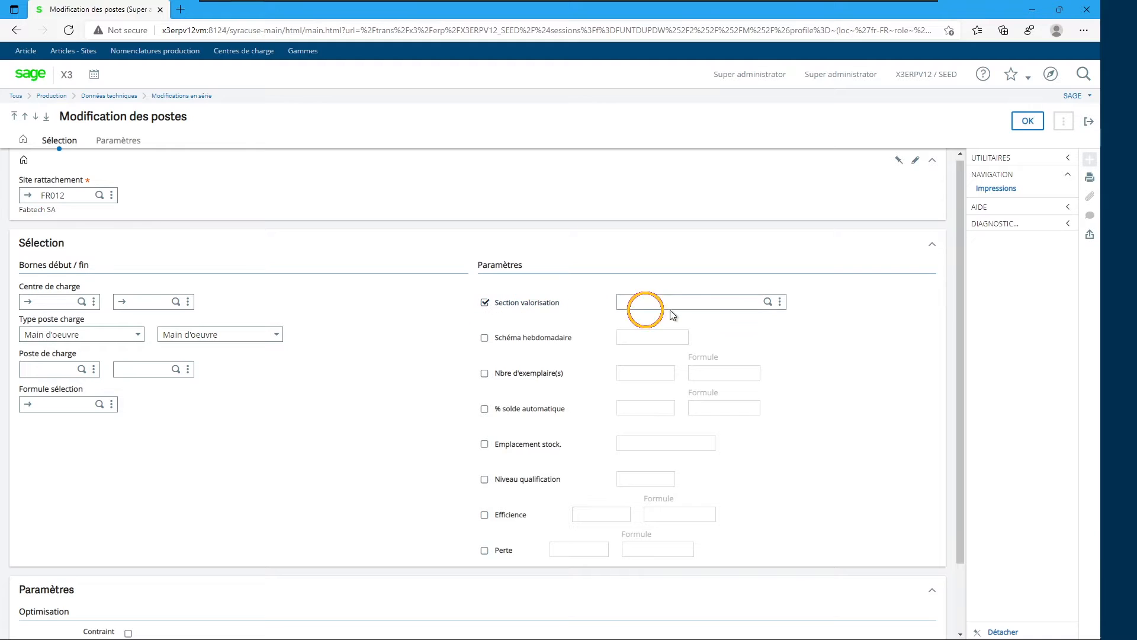
left_click(768, 303)
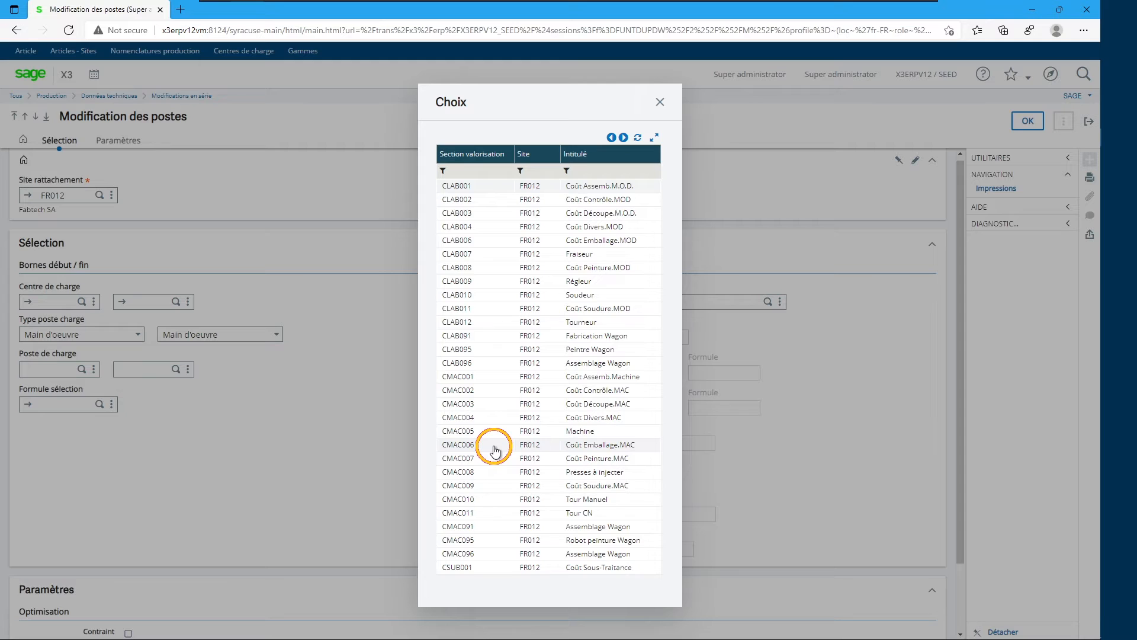
left_click(489, 304)
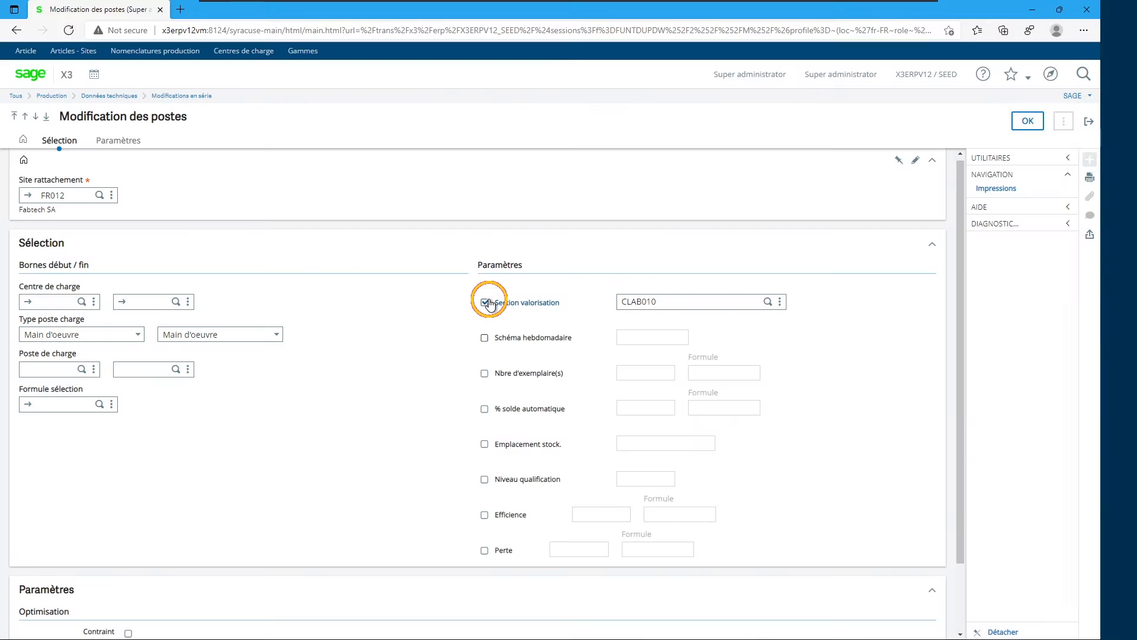
left_click(1028, 123)
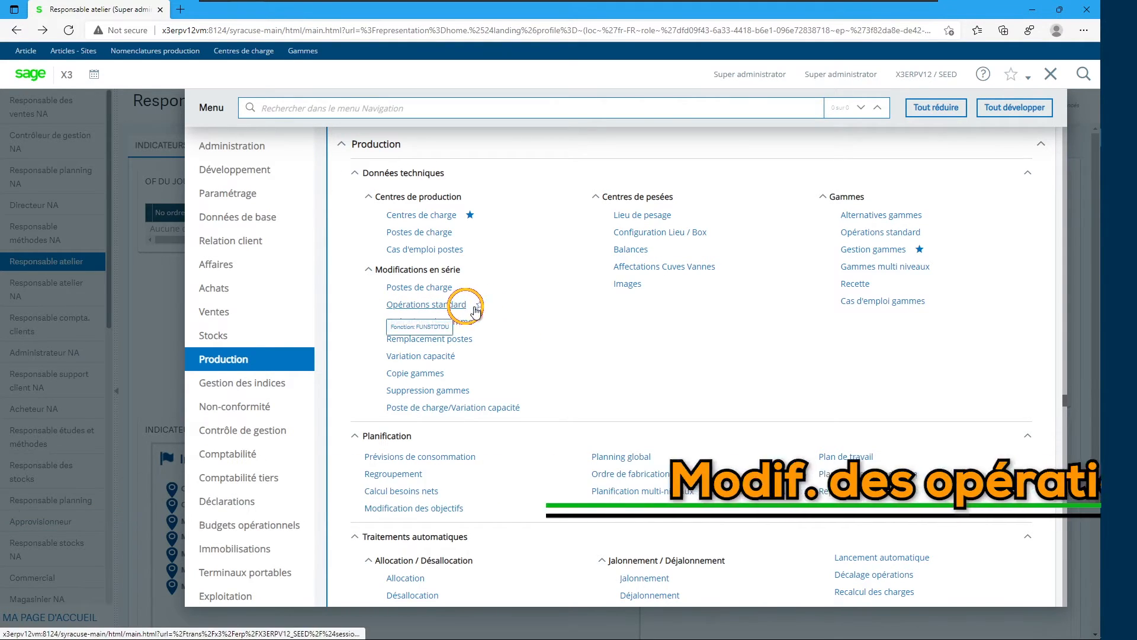
Open the mass change of routing operations, set Site production to FR012 and both Poste de charge bounds to MAC013
left_click(450, 321)
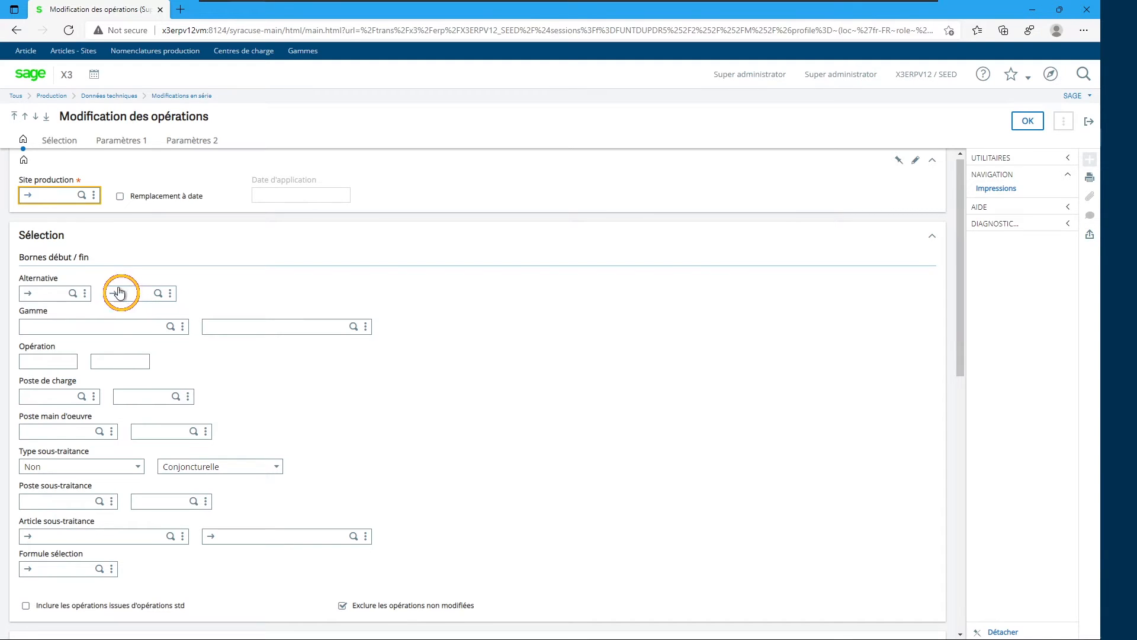
type("FR012")
left_click(110, 227)
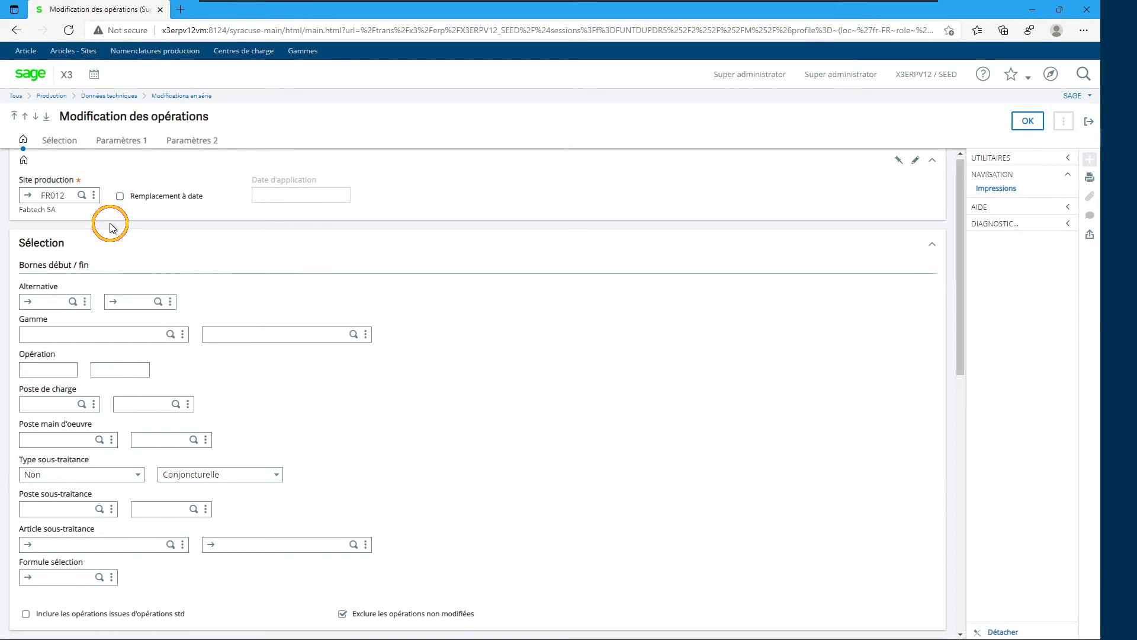
left_click(52, 402)
type("MAC013")
key("Tab")
key("Tab")
Enable the Perte modification with a value of 5 and run the selection
scroll(262, 395, "down", 6)
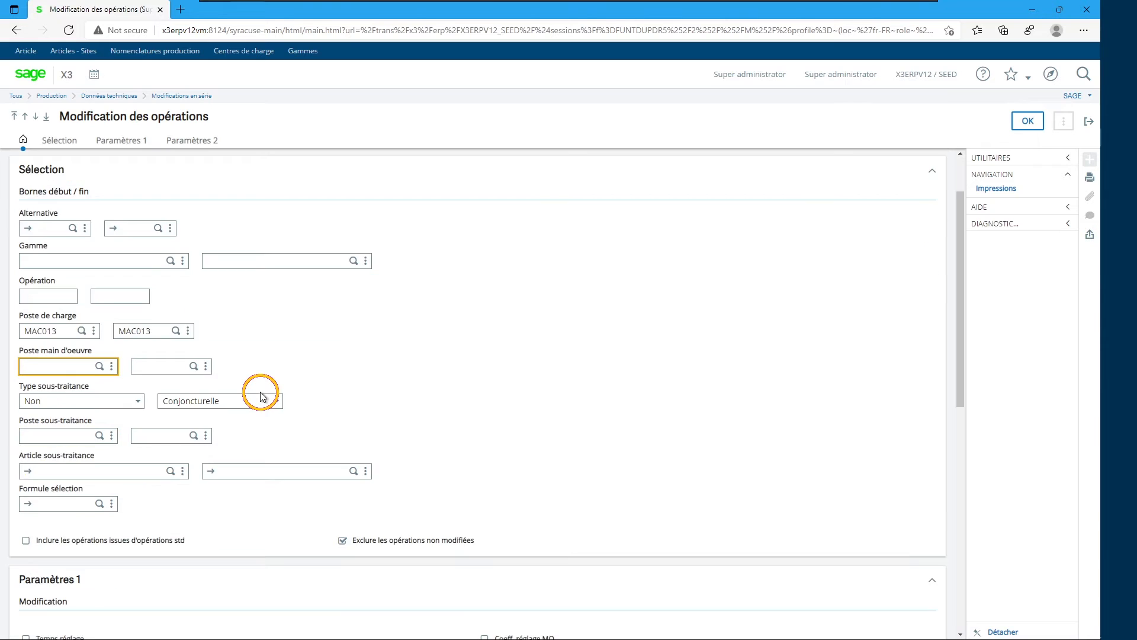
scroll(262, 396, "down", 3)
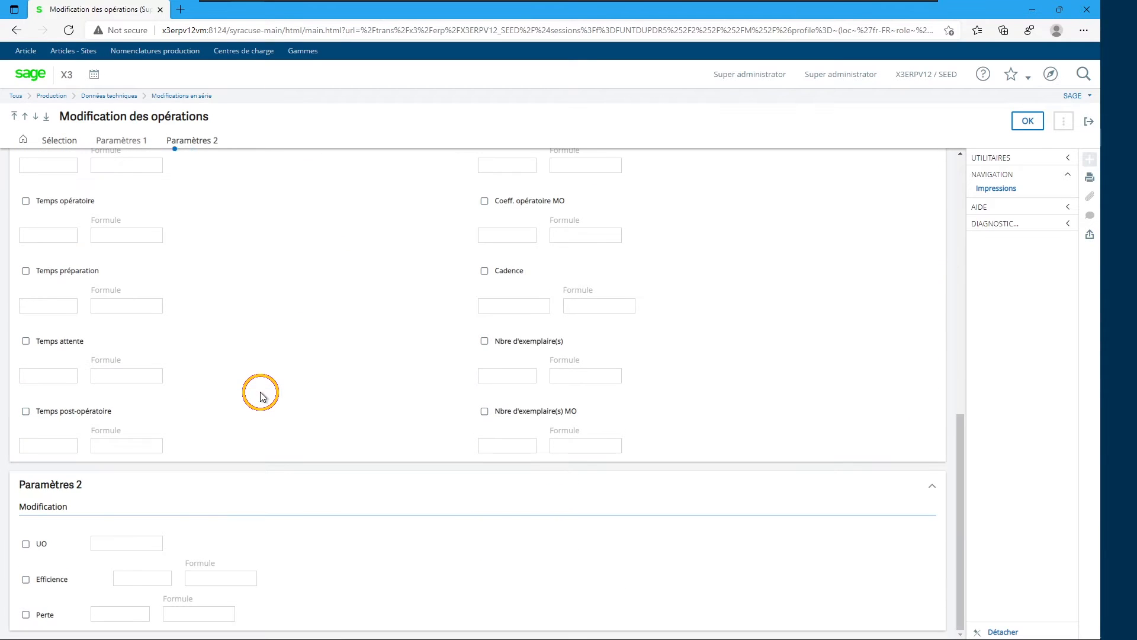
left_click(27, 616)
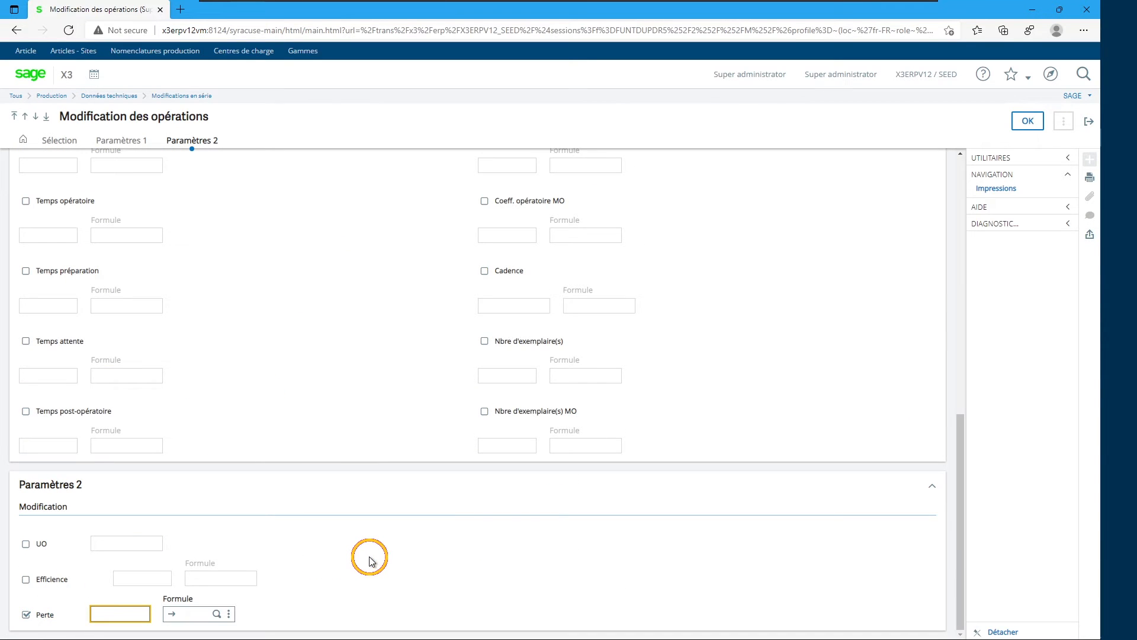
type("5")
key("Tab")
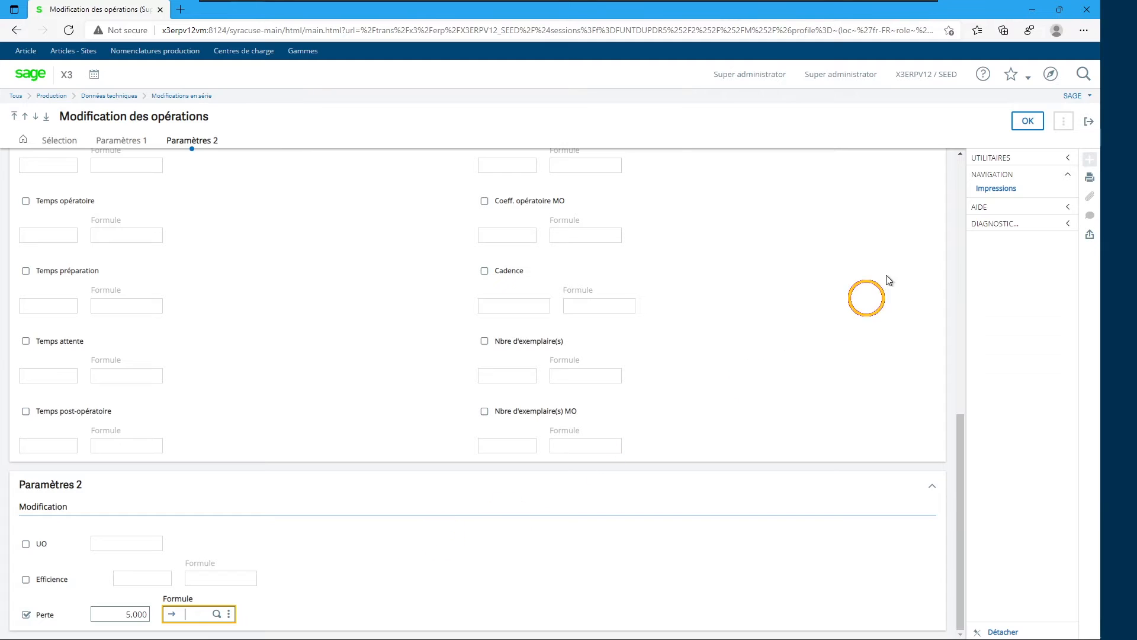
left_click(1027, 122)
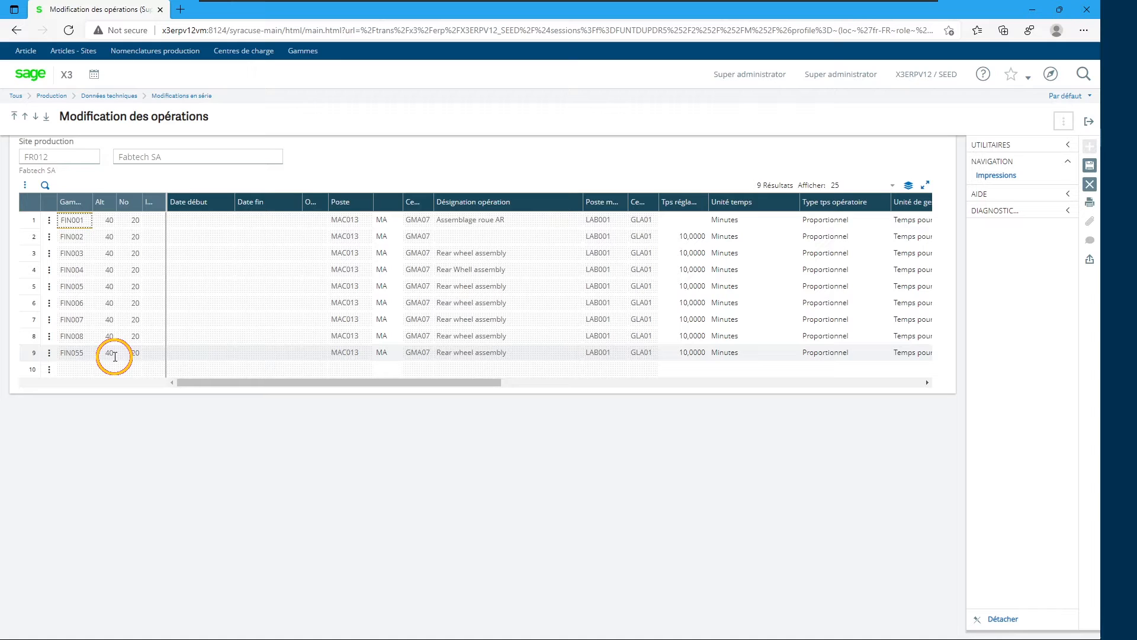
Check the Perte values of the selected operations, then save the mass change and accept the validation
left_click_drag(356, 382, 614, 385)
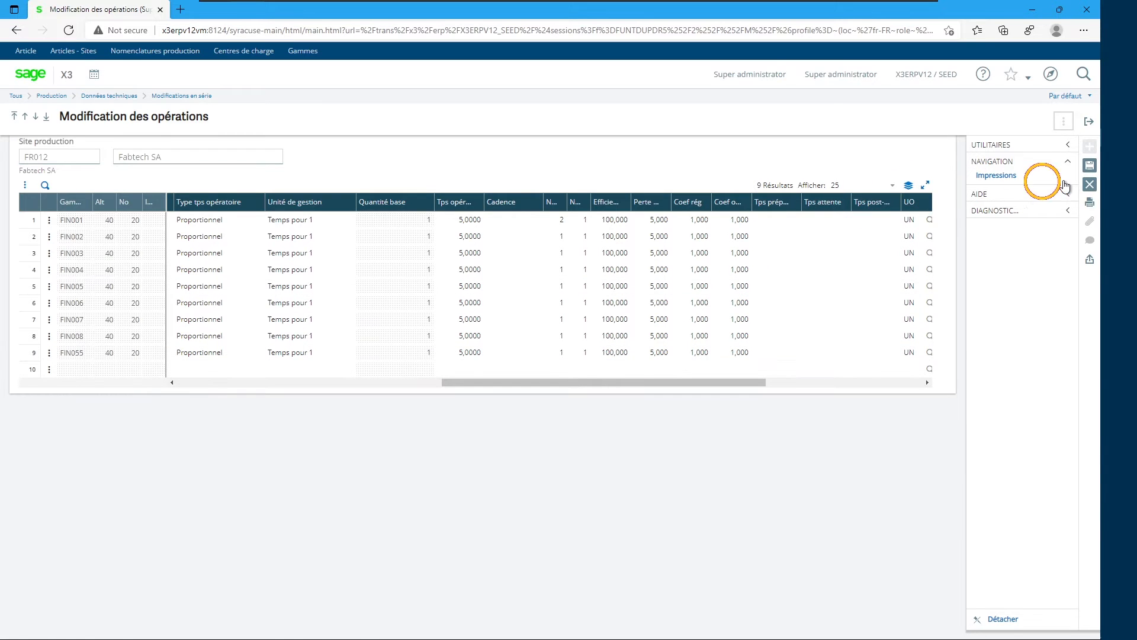
left_click(1088, 166)
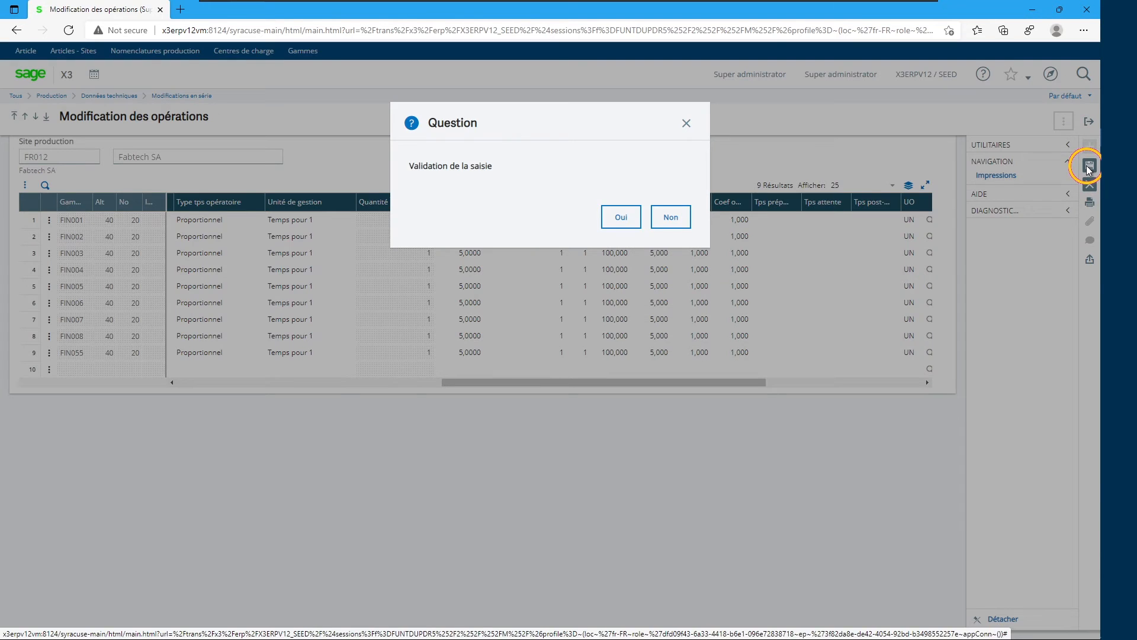
left_click(621, 218)
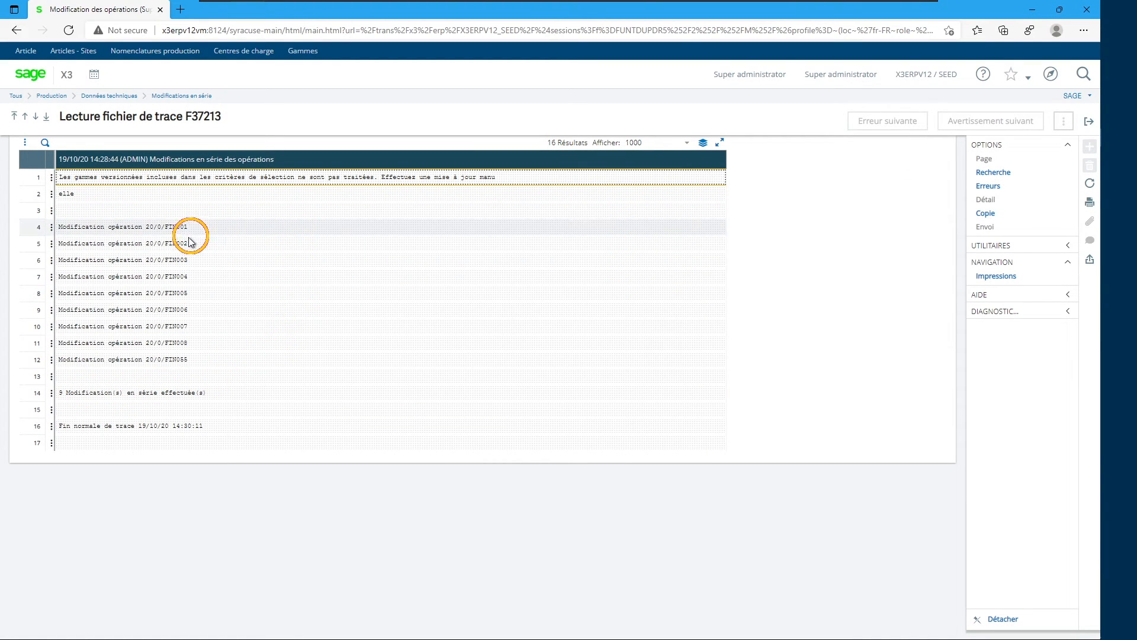
Review the trace's modification summary and the operation 20 entry for routing FIN001
left_click(60, 392)
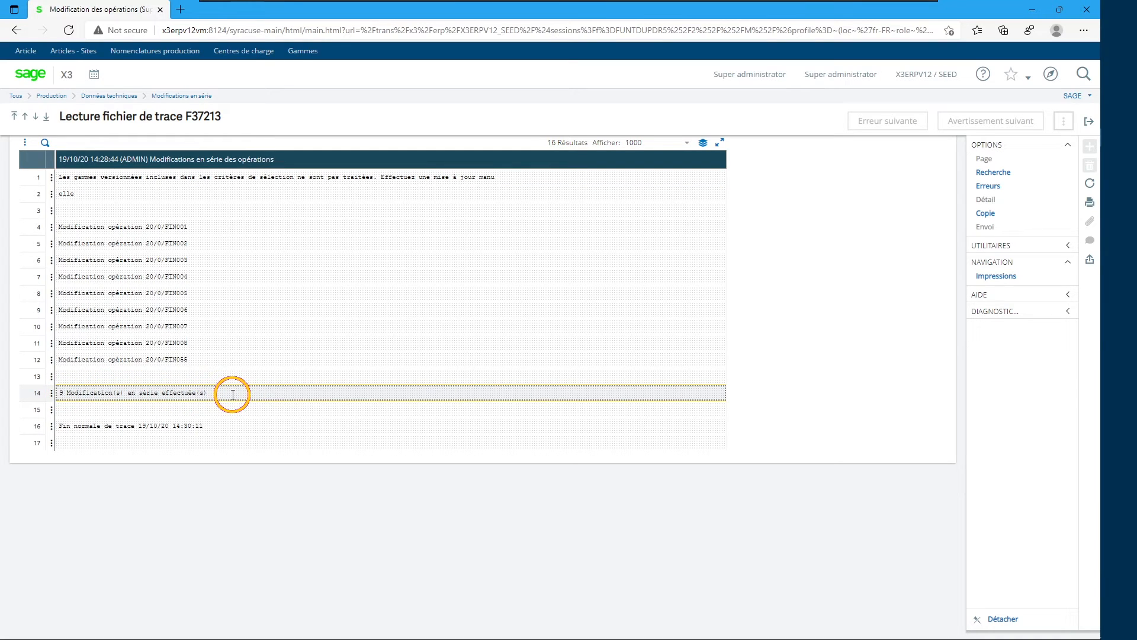
left_click(196, 231)
left_click_drag(154, 228, 196, 231)
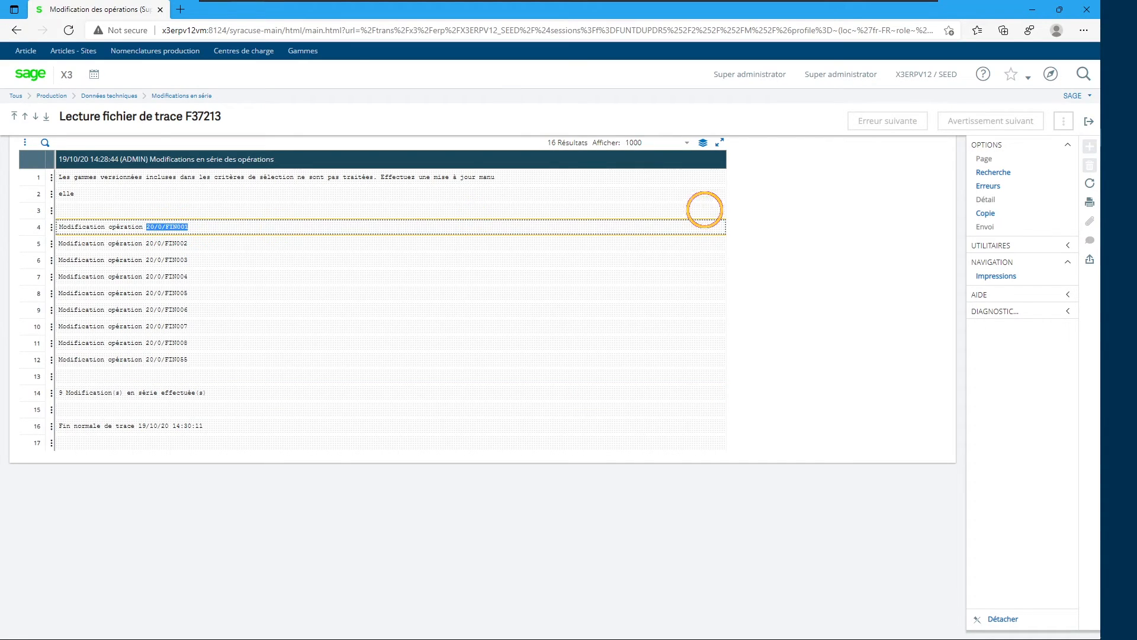
Open the detail of operation 20 in routing FIN001, check its Perte en %, and close the detail
left_click(302, 54)
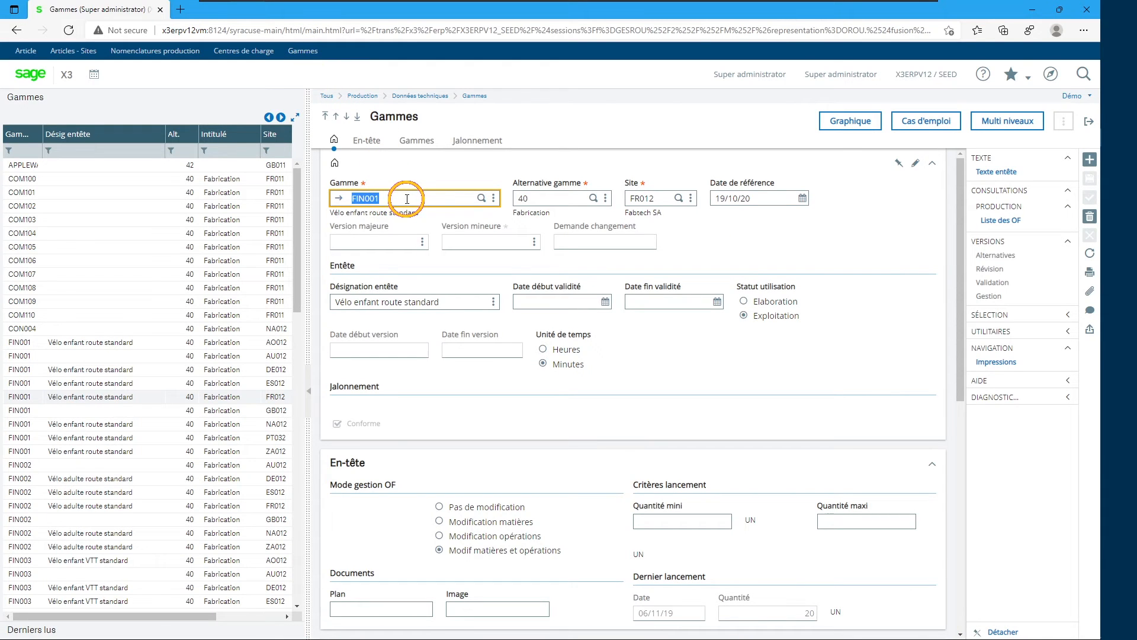
scroll(616, 310, "down", 6)
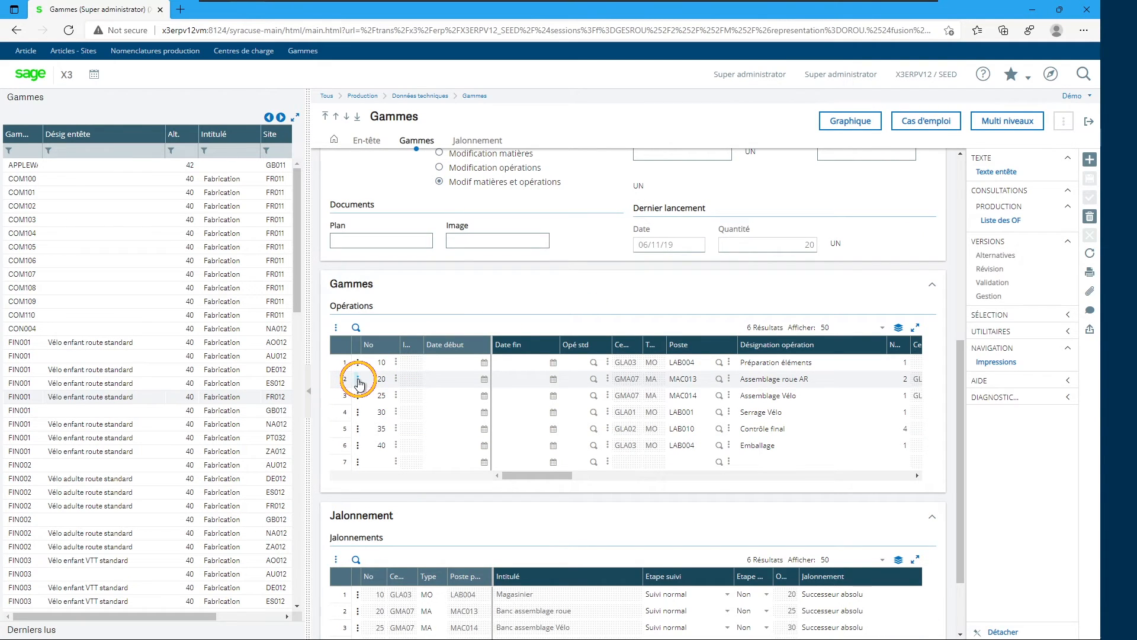
left_click(358, 381)
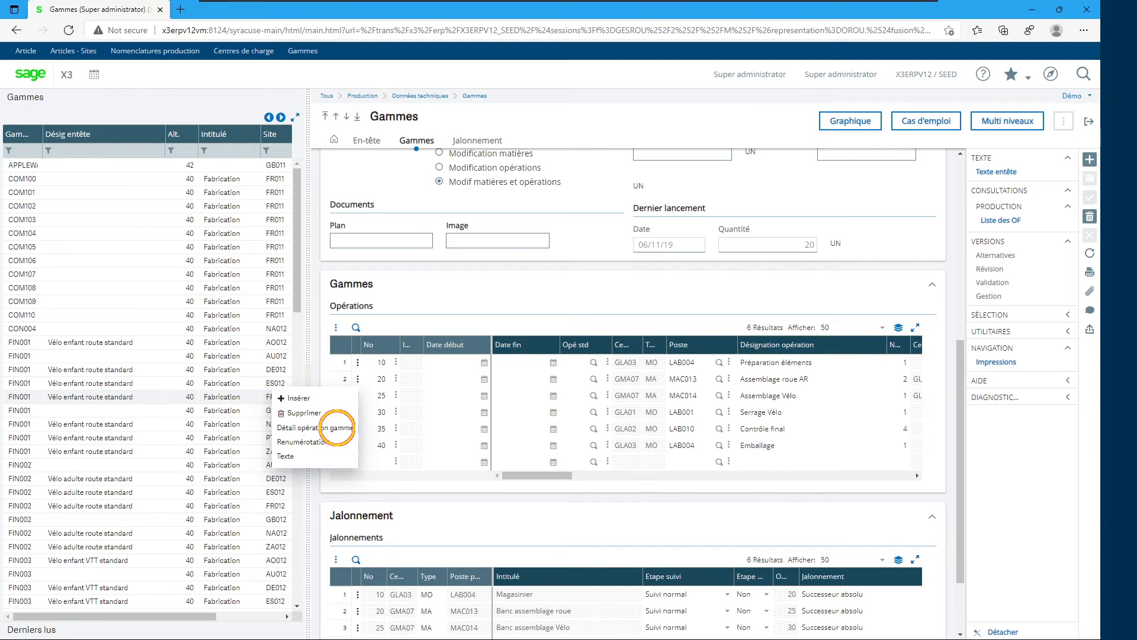
left_click(340, 429)
left_click(568, 422)
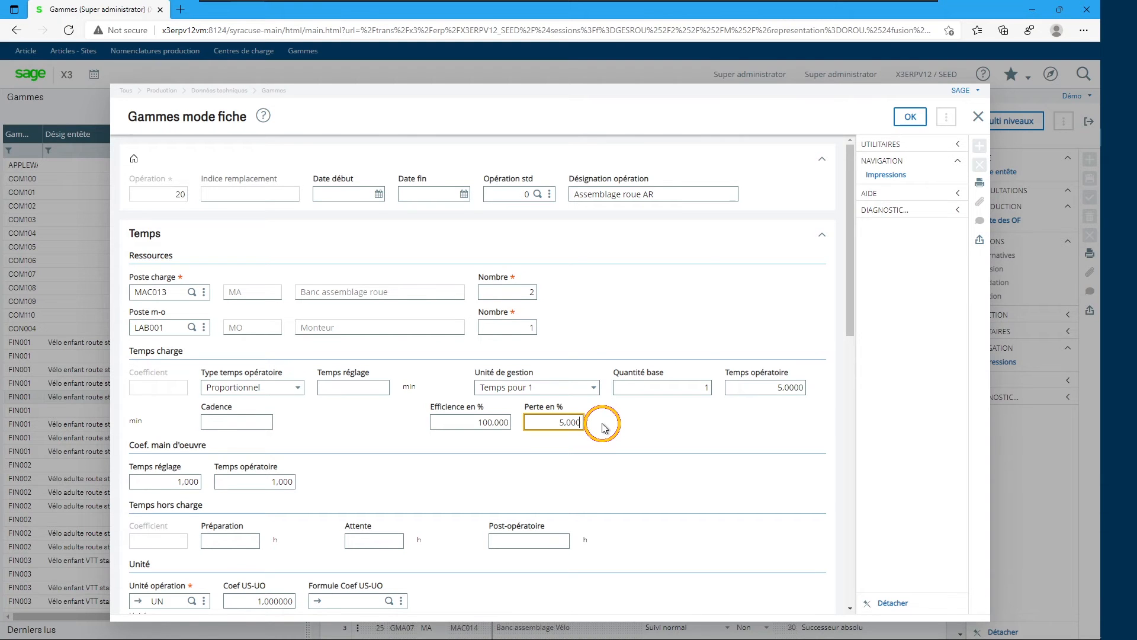
left_click(910, 122)
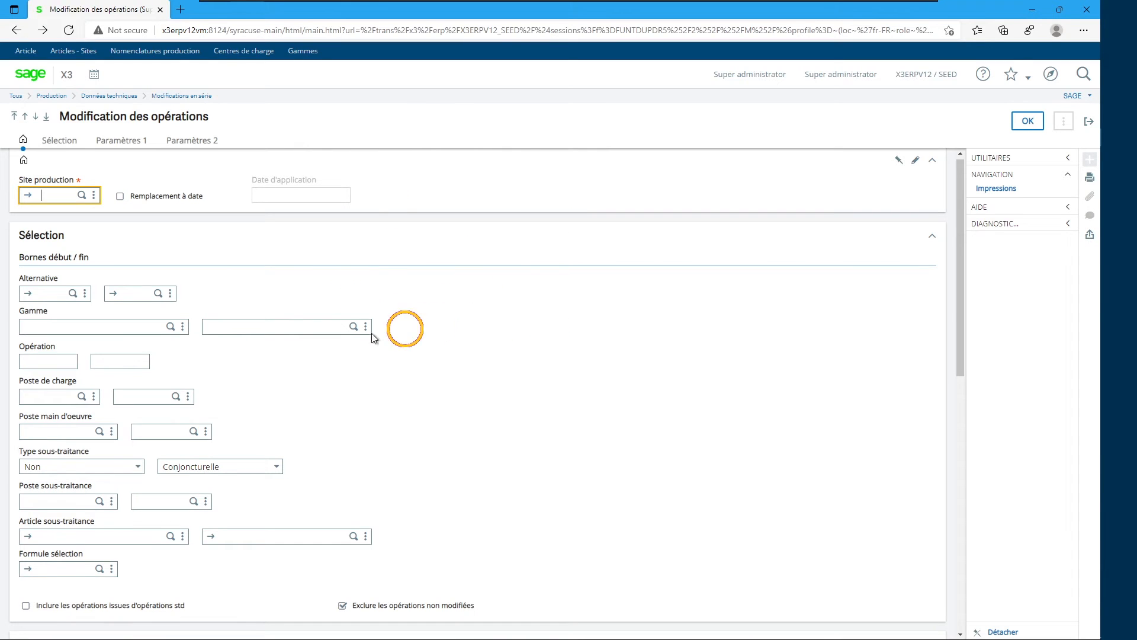
Leave Modification des opérations and open Remplacement postes under Modifications en série
scroll(420, 374, "down", 5)
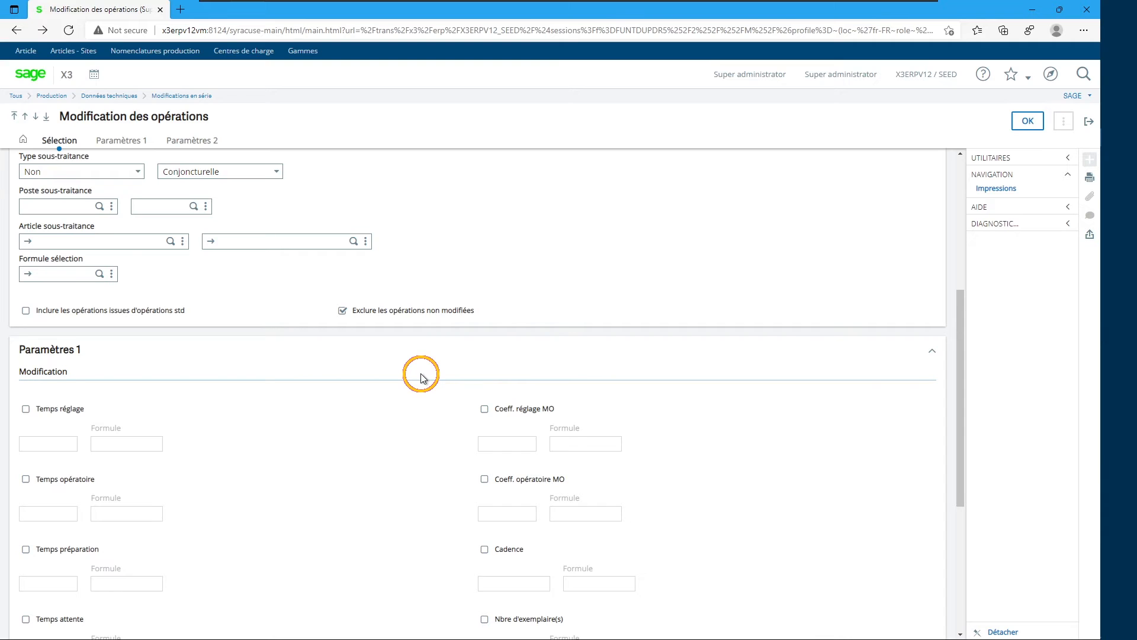
scroll(421, 374, "up", 5)
left_click(1088, 125)
left_click(1055, 76)
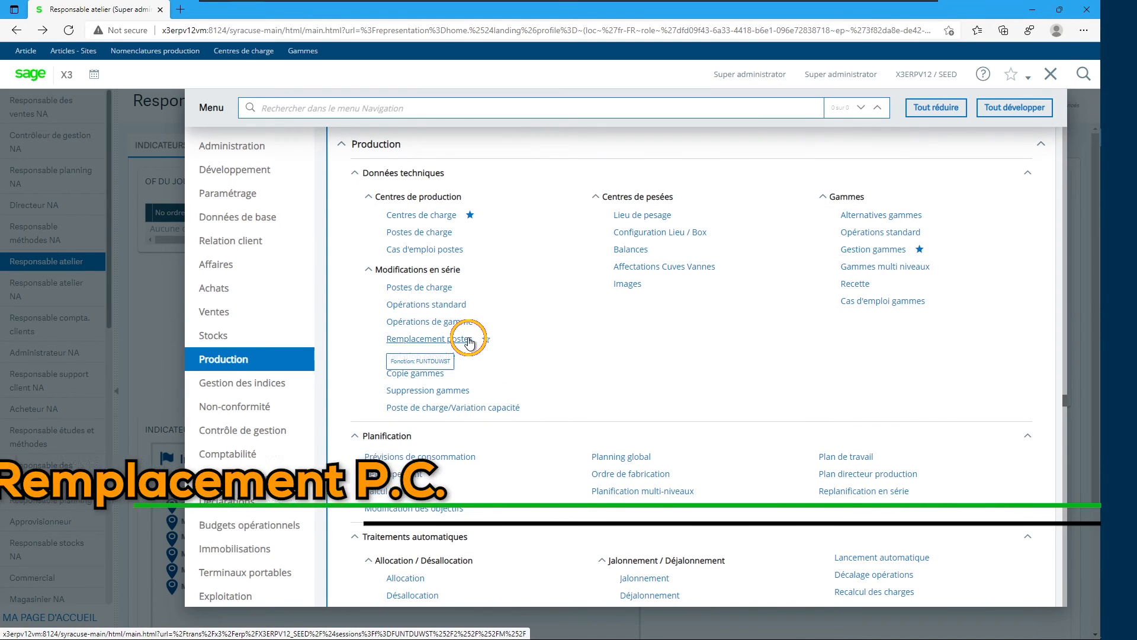
left_click(469, 342)
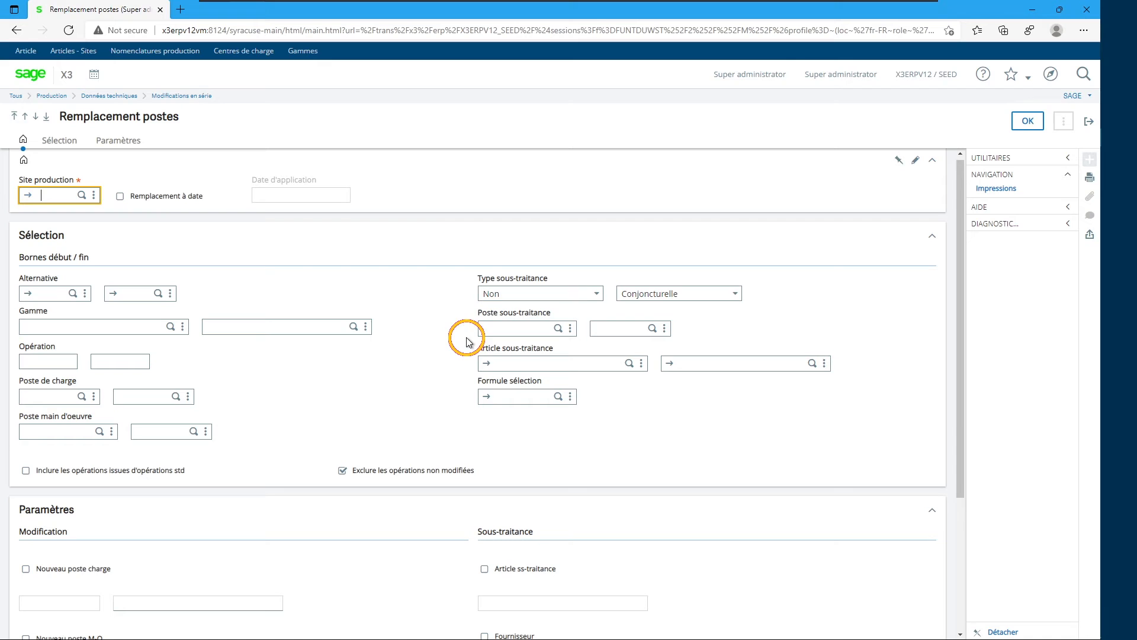
Set Site production to FR012, Remplacement à date with application date 01/11/20, and both Poste de charge bounds to MAC013
left_click(199, 258)
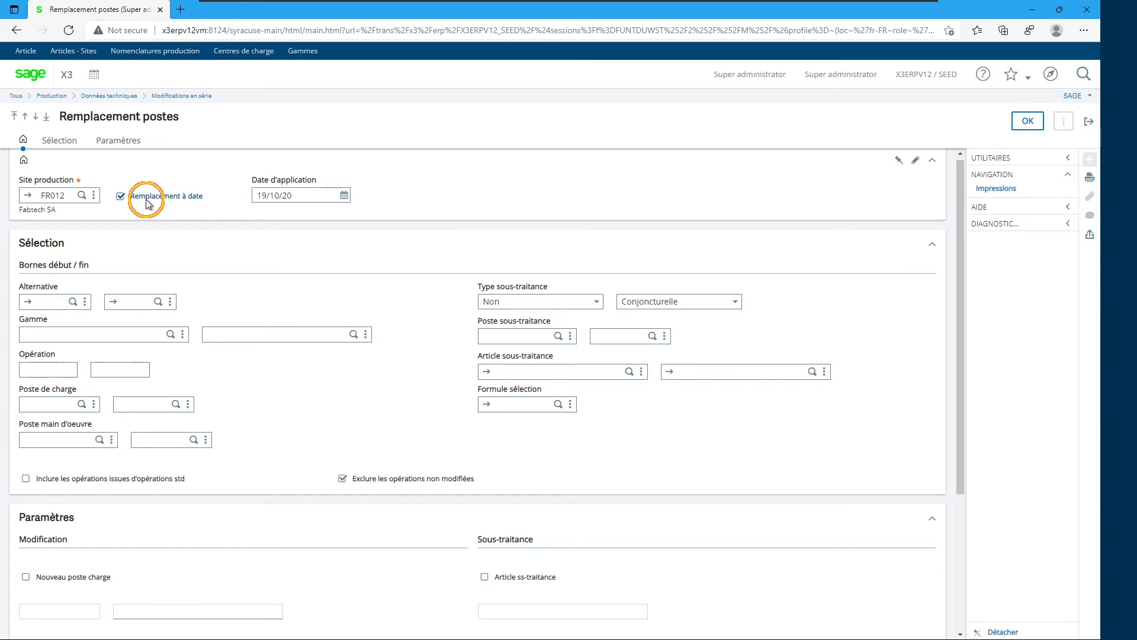
left_click(262, 195)
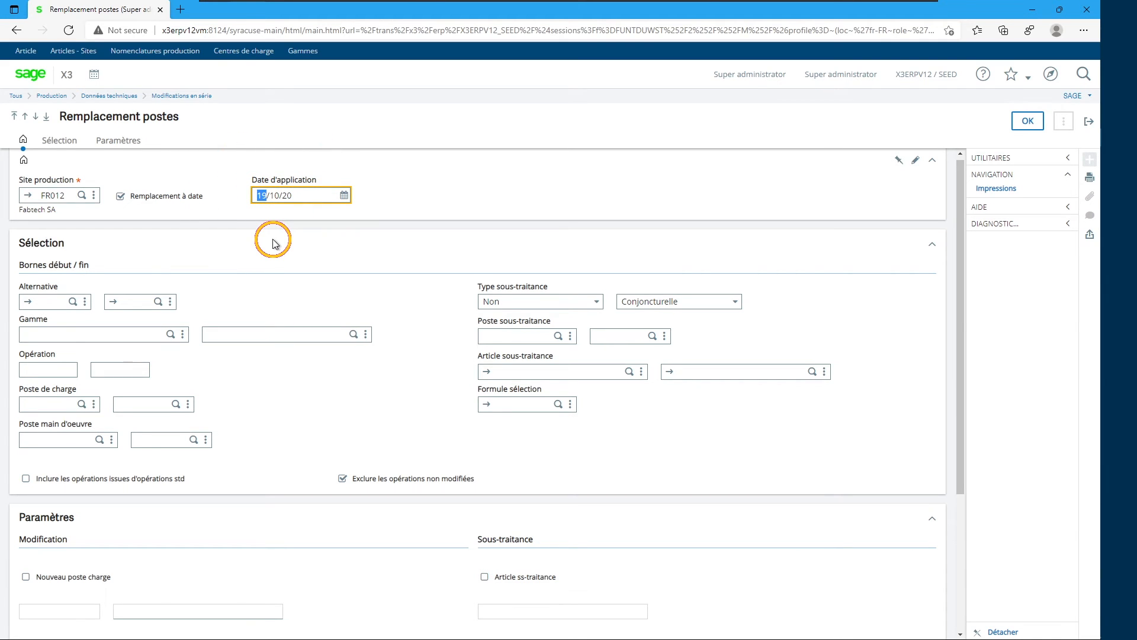
type("01")
key("Tab")
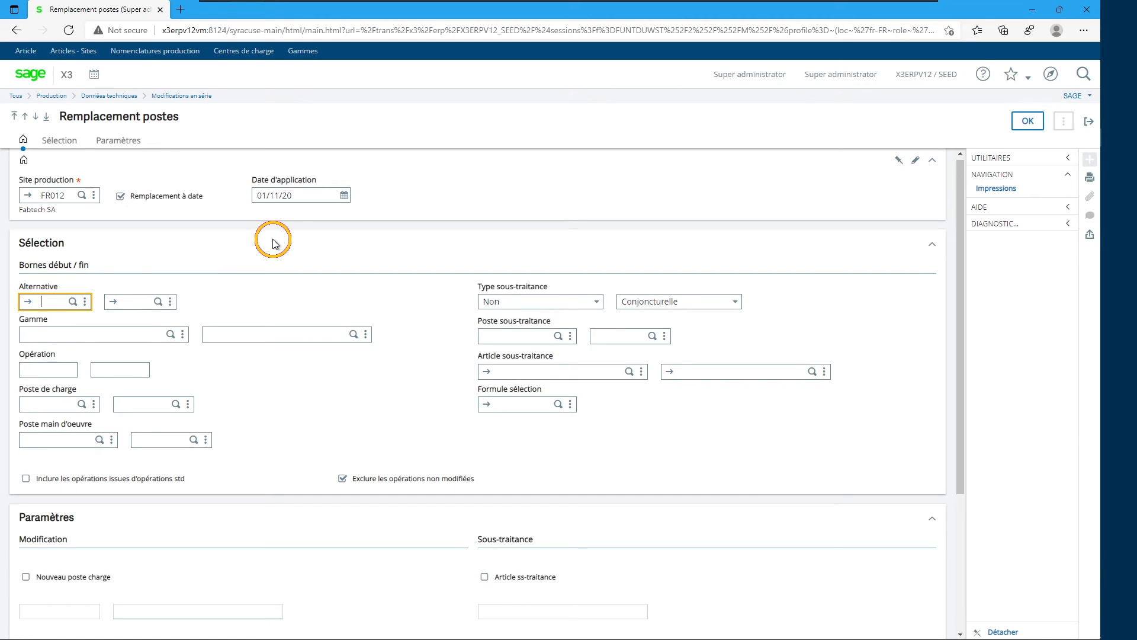
left_click(46, 403)
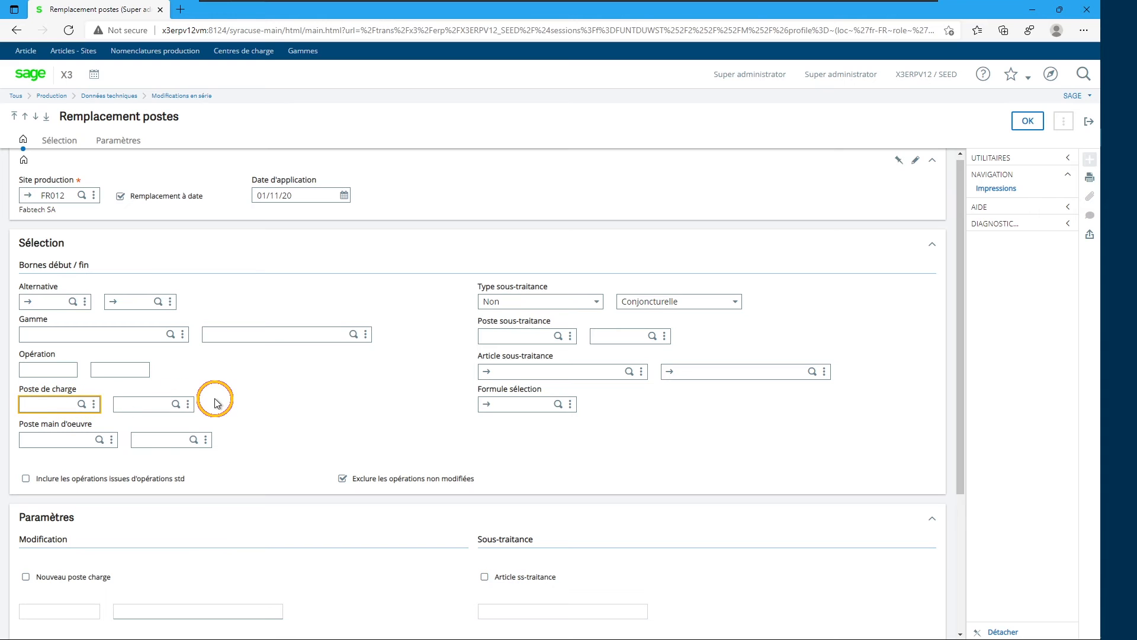
key("Tab")
Enable Nouveau poste charge with MAC014 and run the selection
scroll(216, 399, "down", 3)
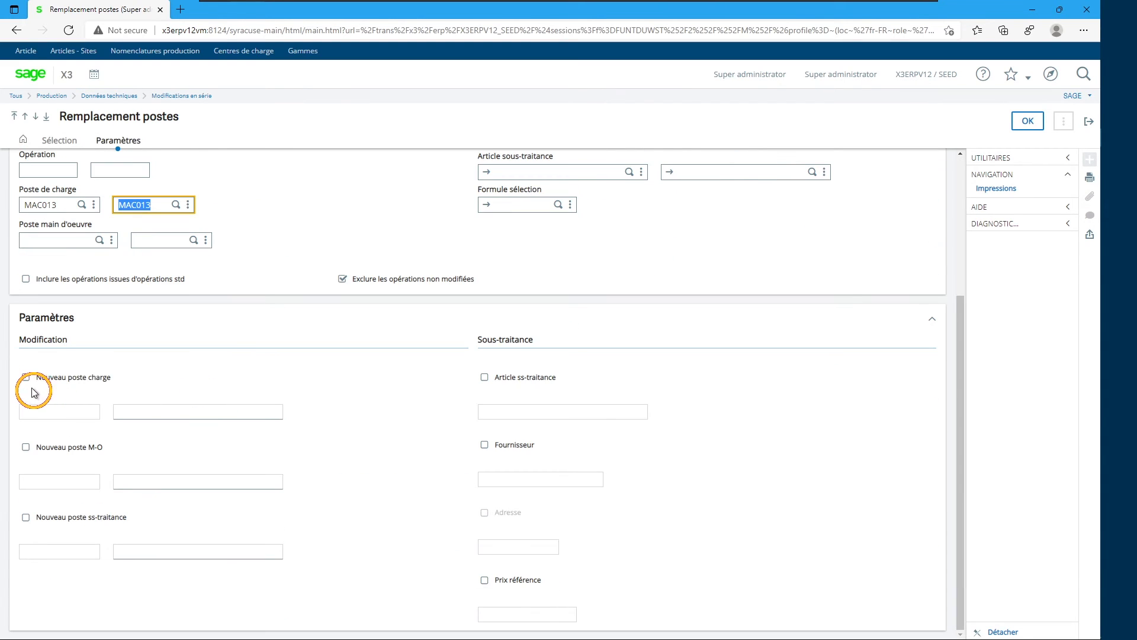
left_click(25, 377)
left_click(43, 409)
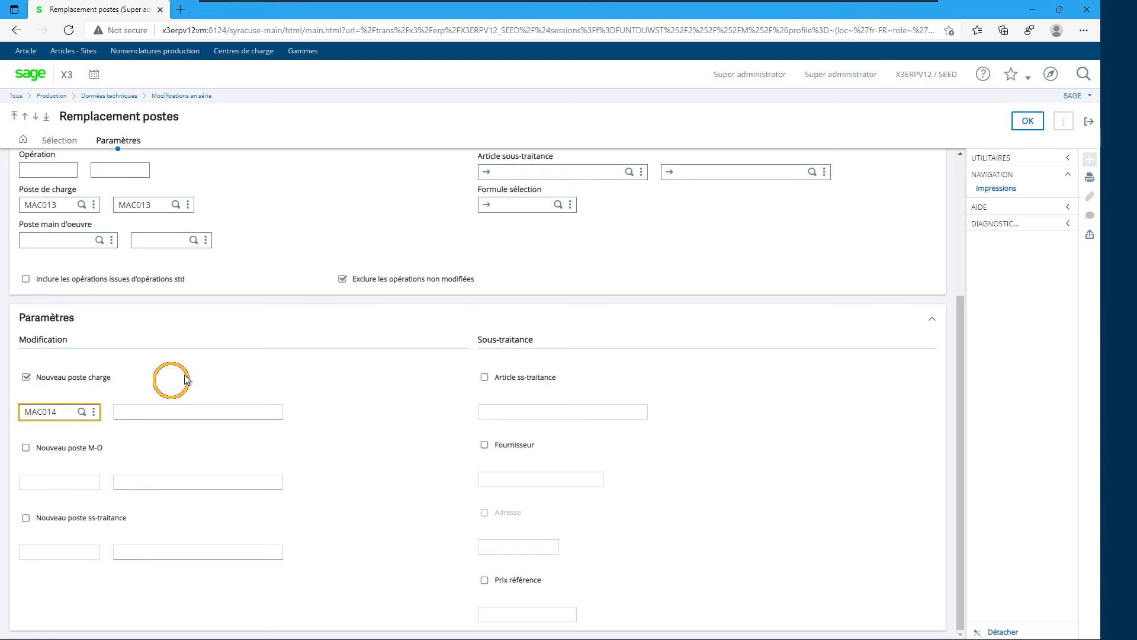
left_click(1027, 122)
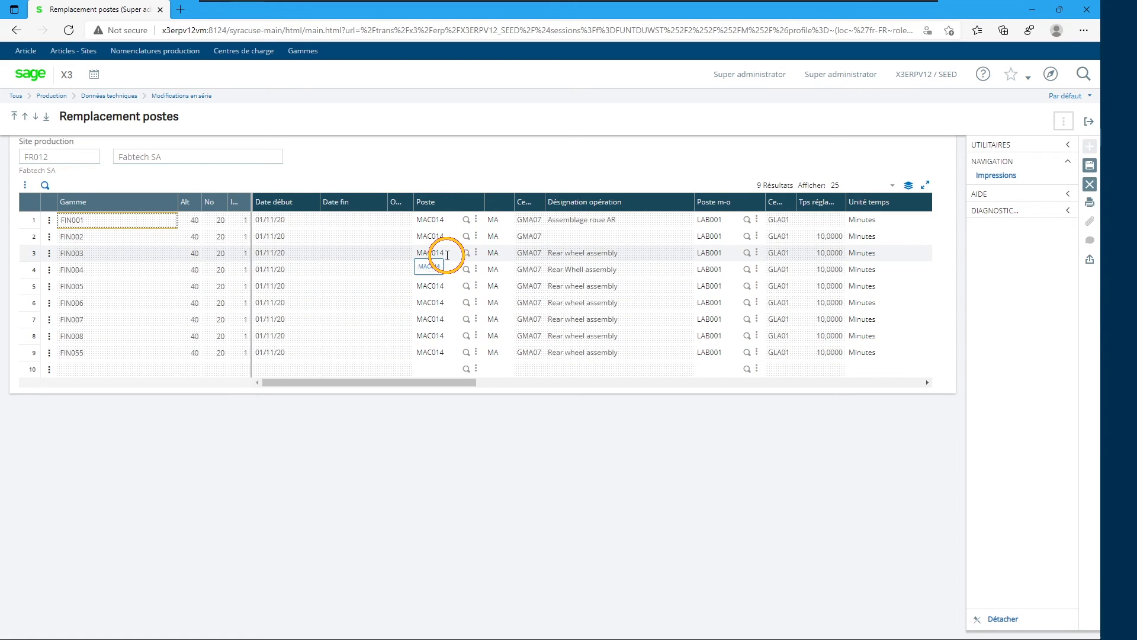
Save the dated work centre replacements, accept the validation and leave the trace file
left_click(1089, 167)
left_click(620, 218)
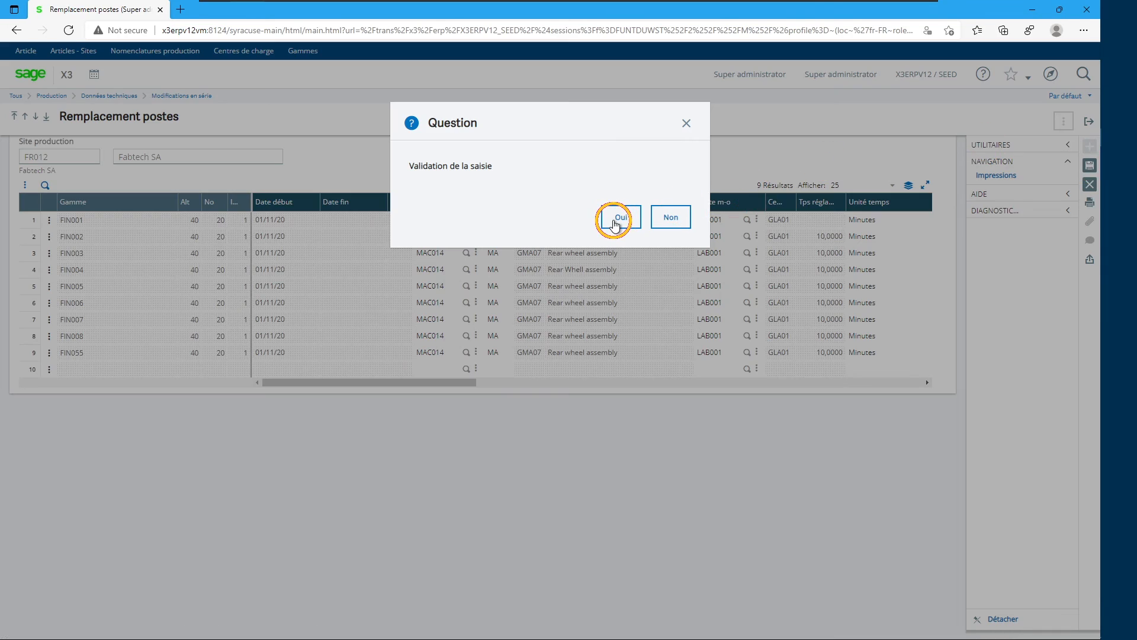
left_click(669, 219)
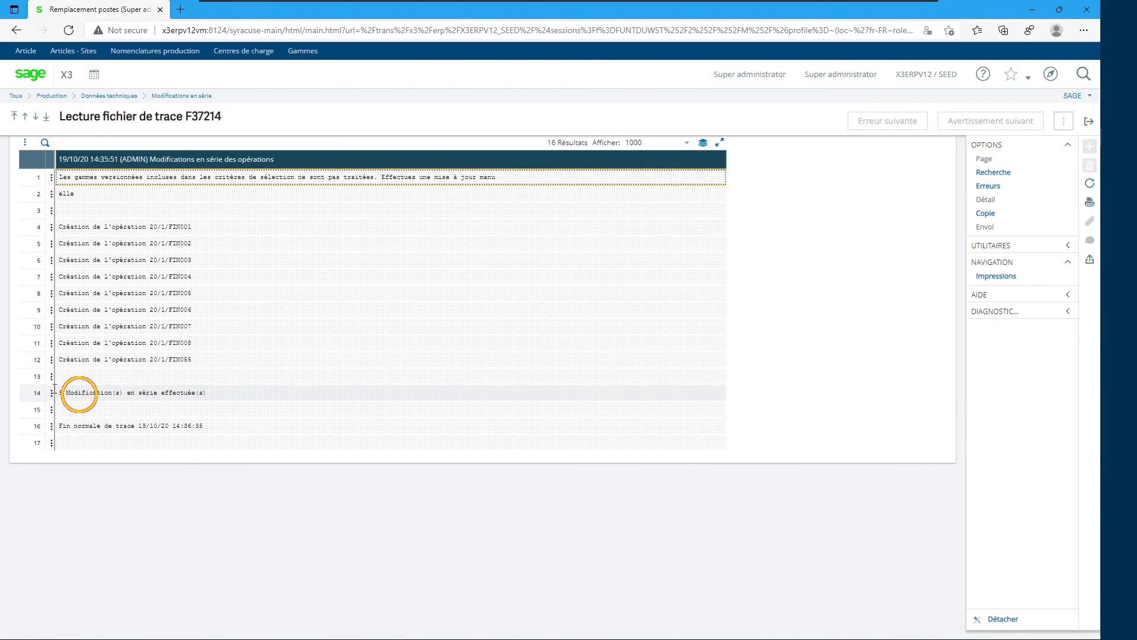
left_click(1089, 121)
Open routing FIN001, collapse its En-tête section and examine the end date and work centre of operation 20
left_click(303, 51)
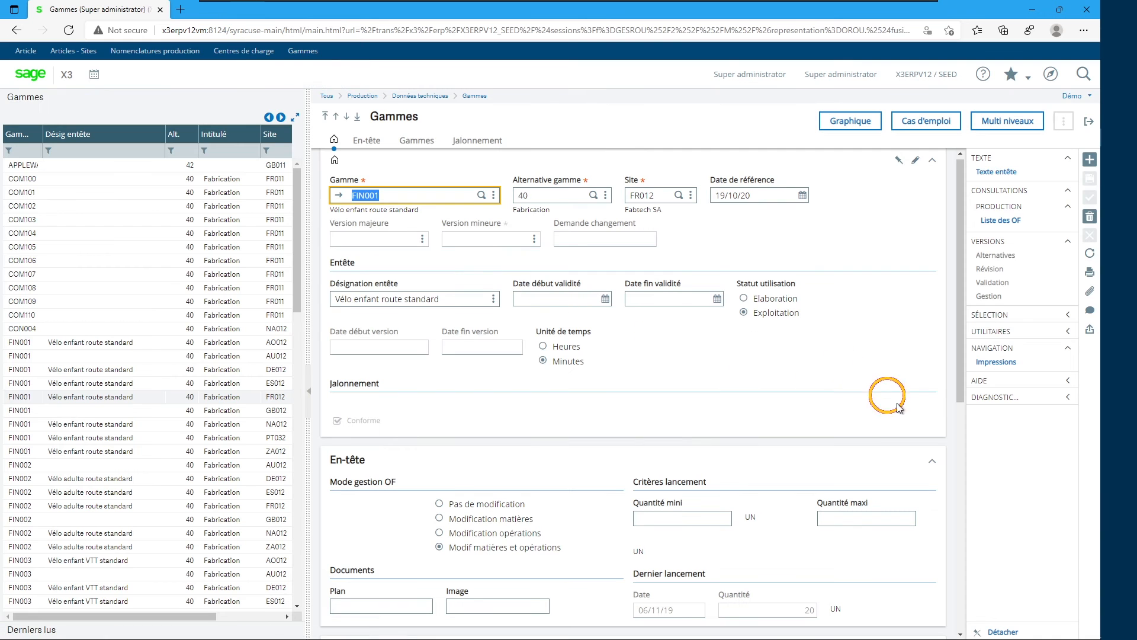
left_click(932, 462)
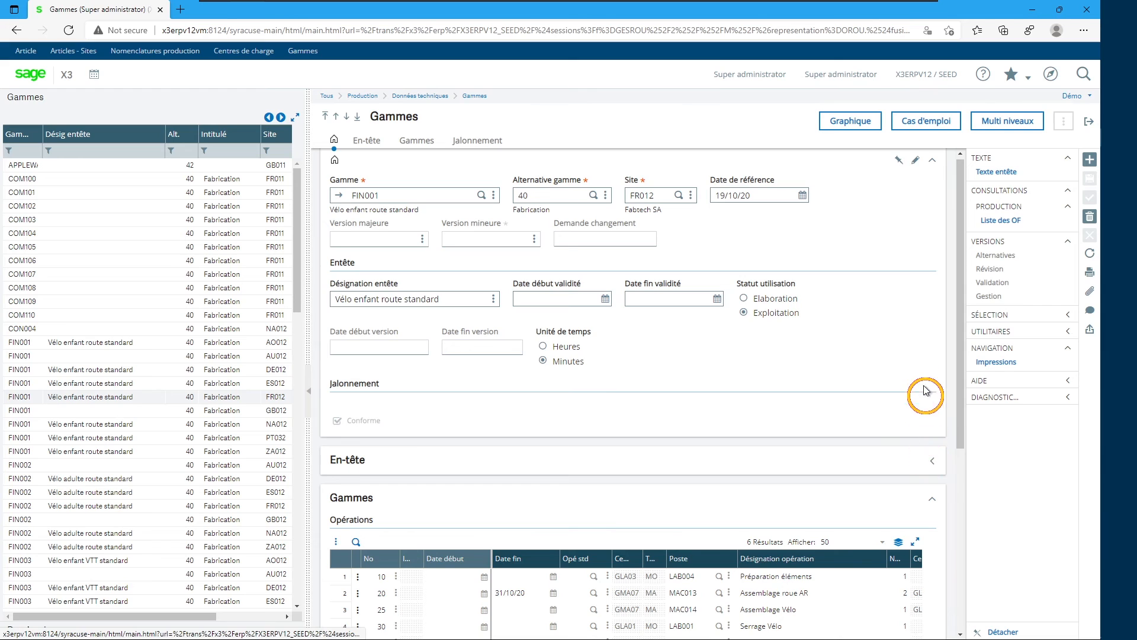
scroll(923, 382, "down", 1)
left_click(343, 503)
left_click(371, 520)
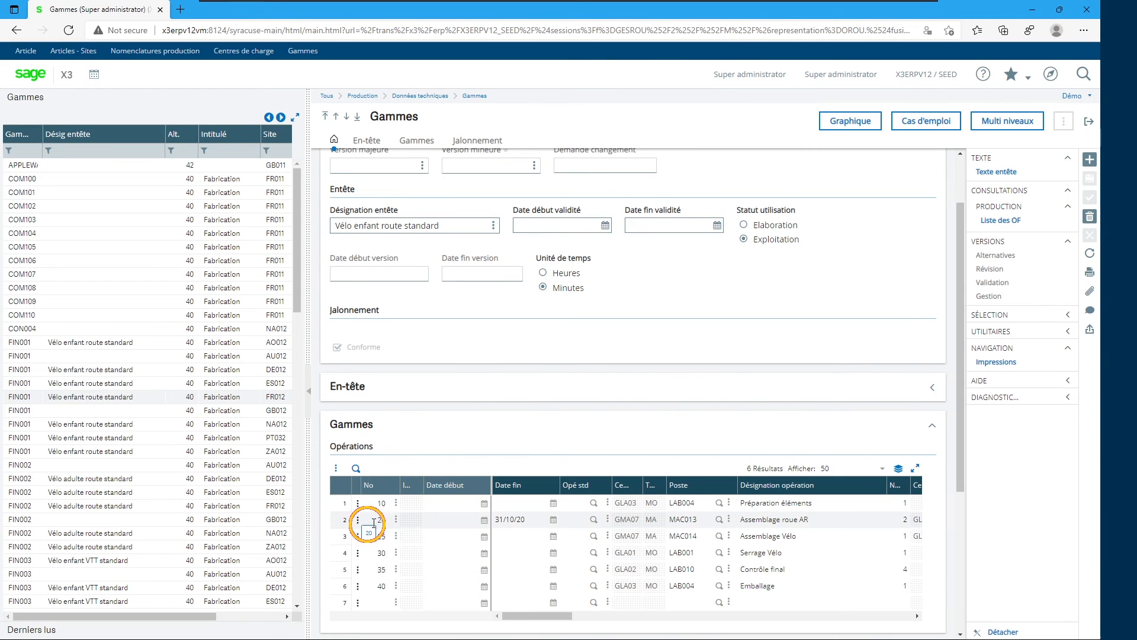
left_click(528, 520)
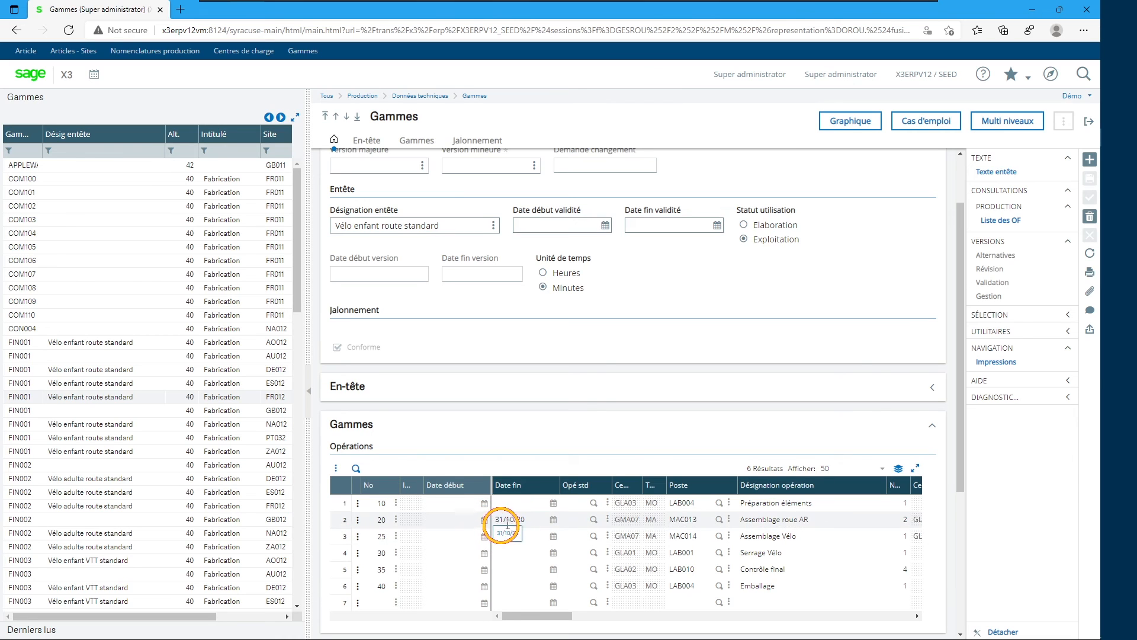
left_click(692, 519)
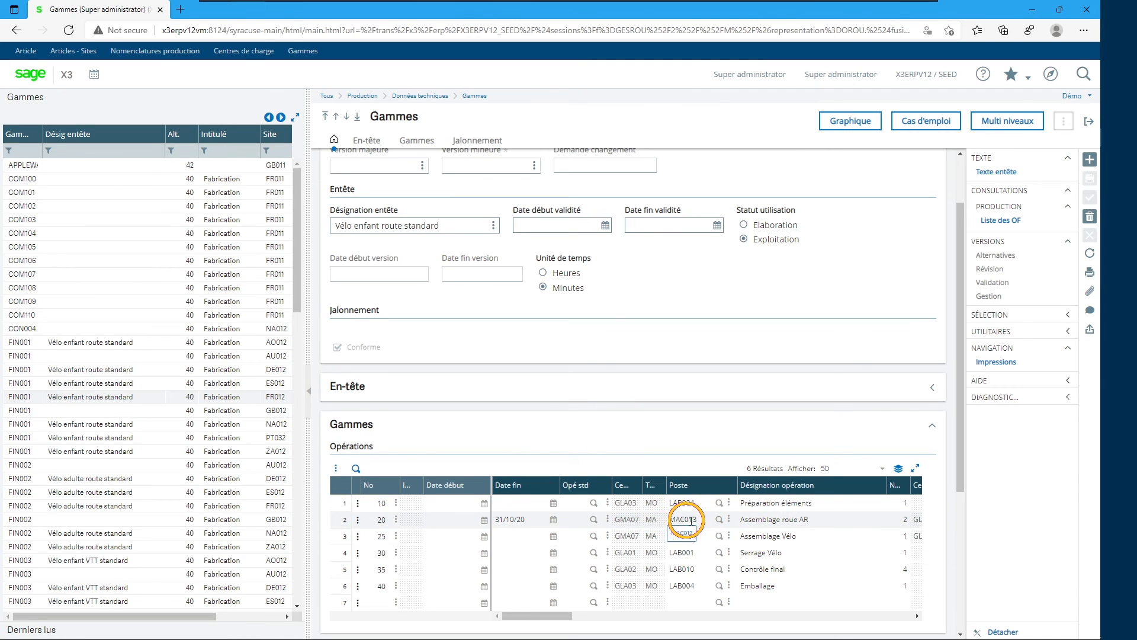
Set the routing's Date de référence to 01/11/20 and examine operation 20 in the operations list
left_click_drag(961, 392, 952, 339)
left_click(753, 197)
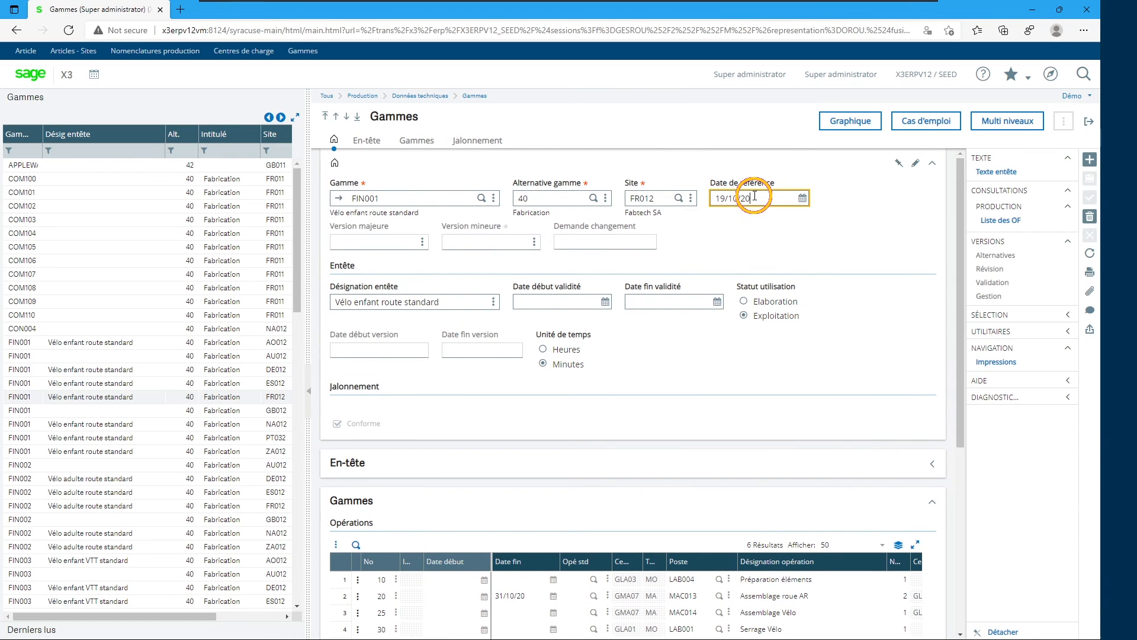
left_click_drag(739, 199, 692, 198)
type("01/1")
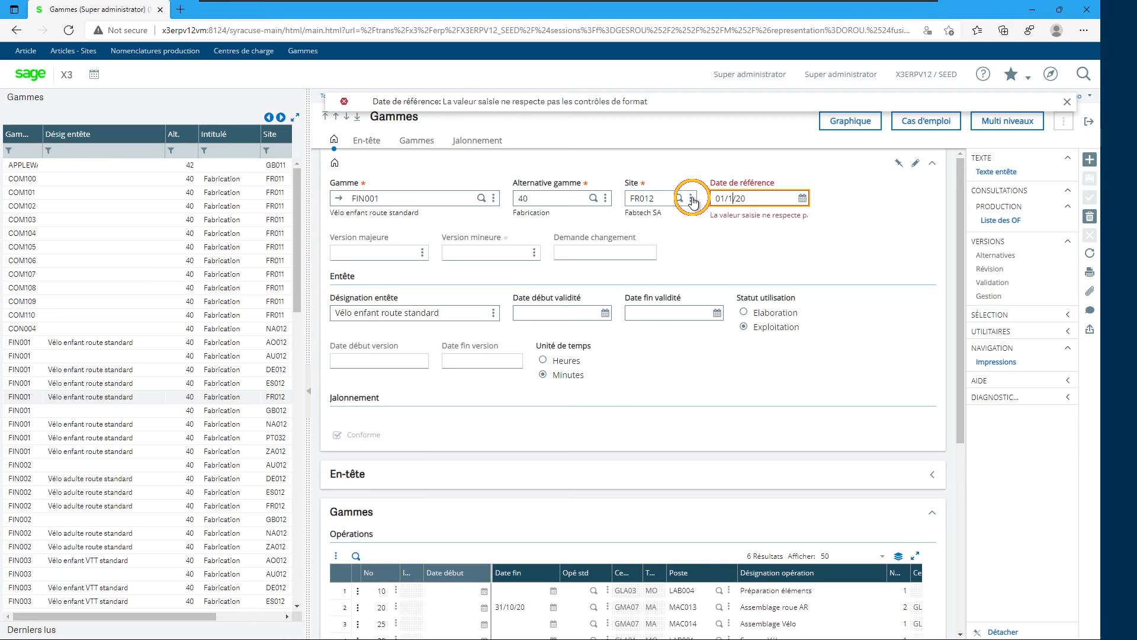
type("1")
key("Tab")
scroll(647, 377, "down", 3)
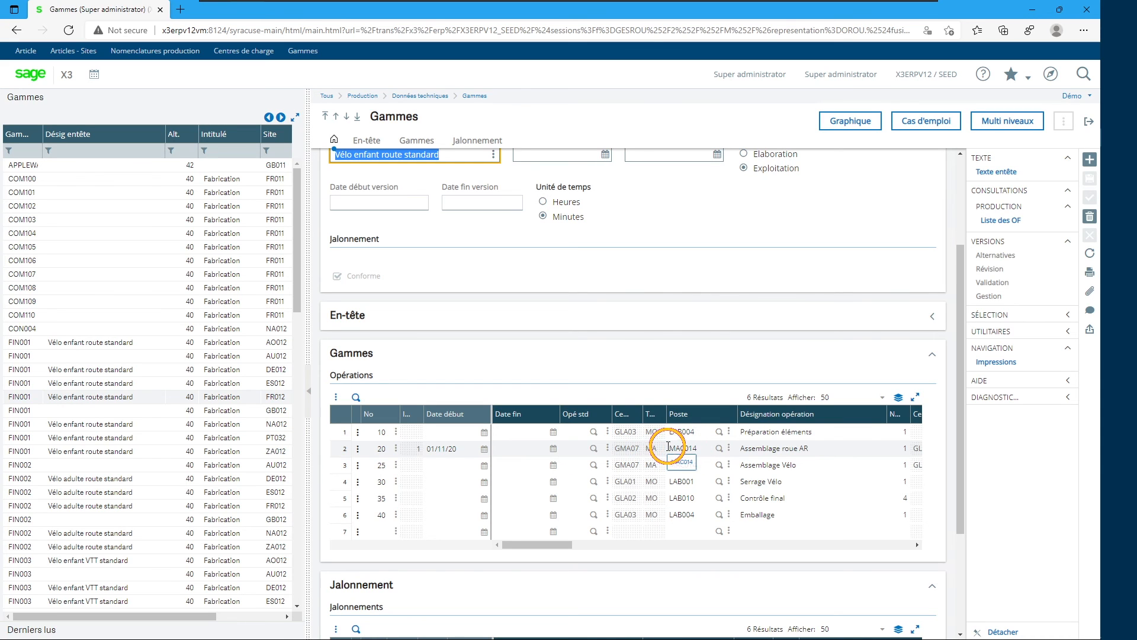
Clear the Date de référence and examine all operation 20 entries of the routing
scroll(794, 338, "up", 3)
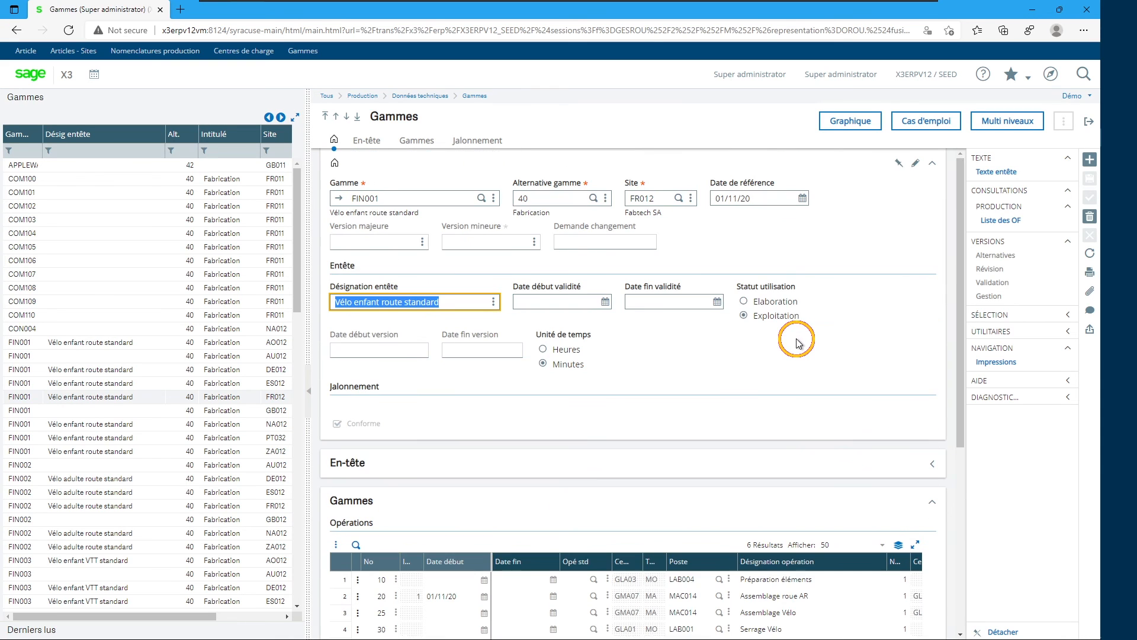
left_click(754, 199)
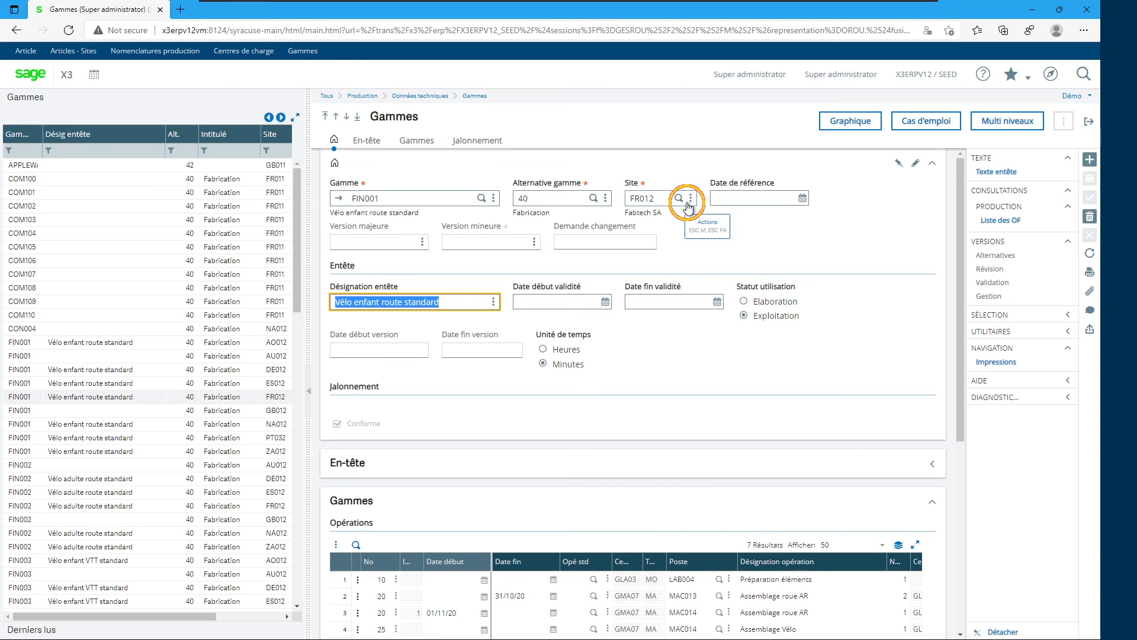
scroll(687, 206, "down", 3)
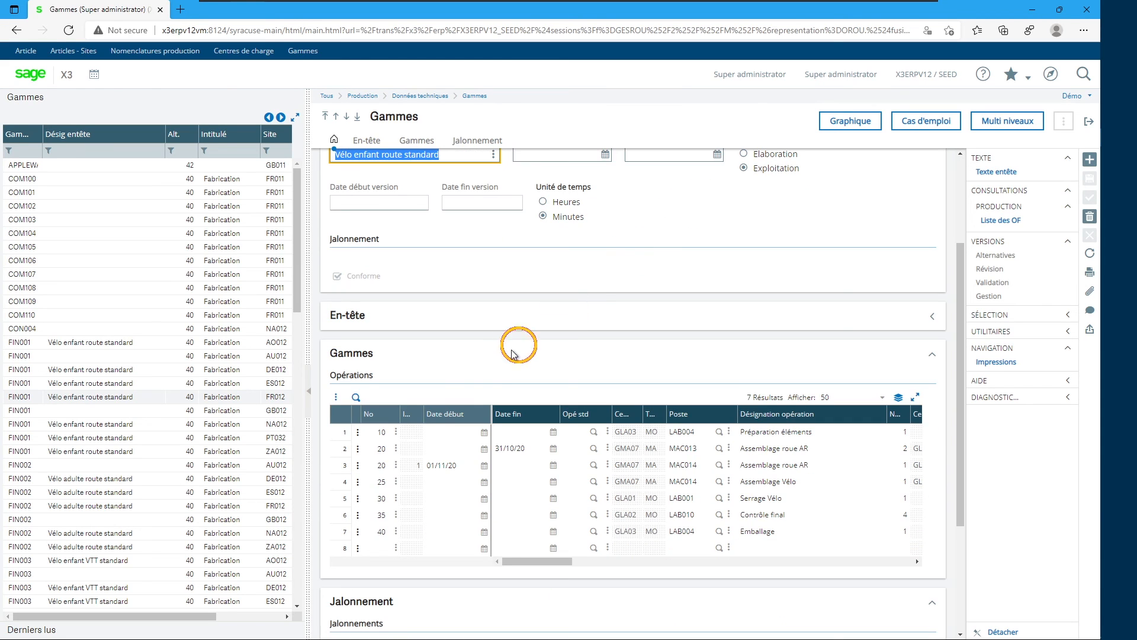